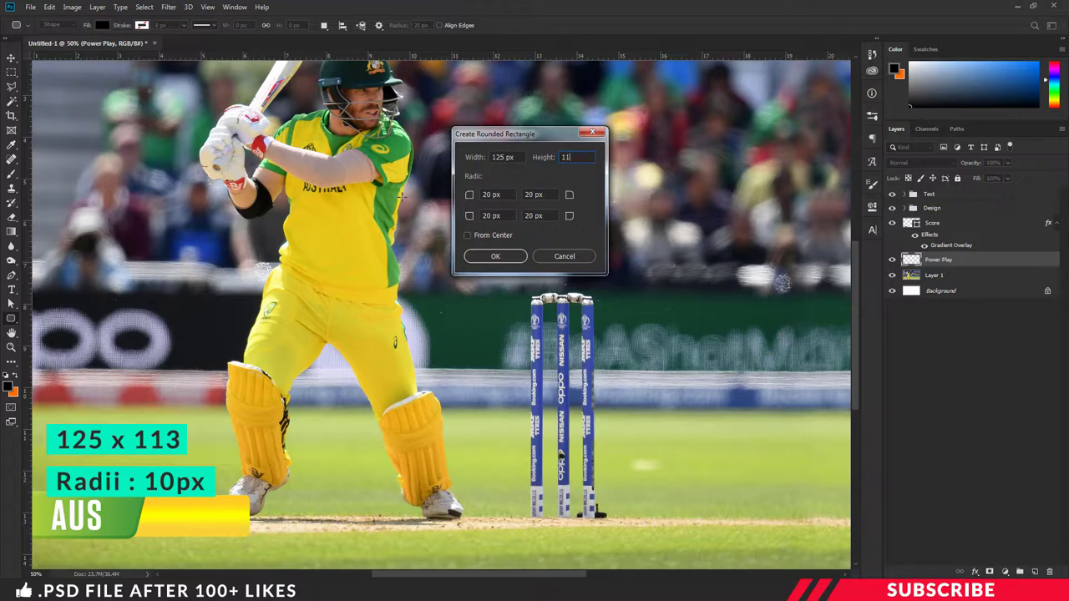
# Step: Create a 125 x 113 px rounded rectangle with 10 px corner radii on the Power Play layer
pyautogui.press('Tab')
pyautogui.write('10')
pyautogui.press('Tab')
pyautogui.write('10')
pyautogui.press('Tab')
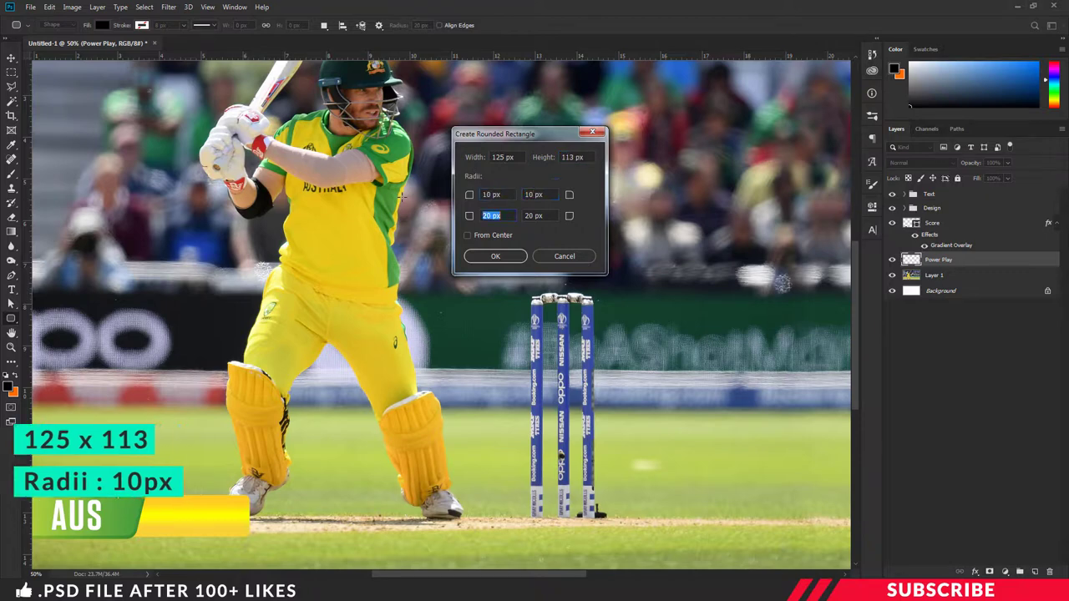
pyautogui.write('10')
pyautogui.press('Tab')
pyautogui.write('1')
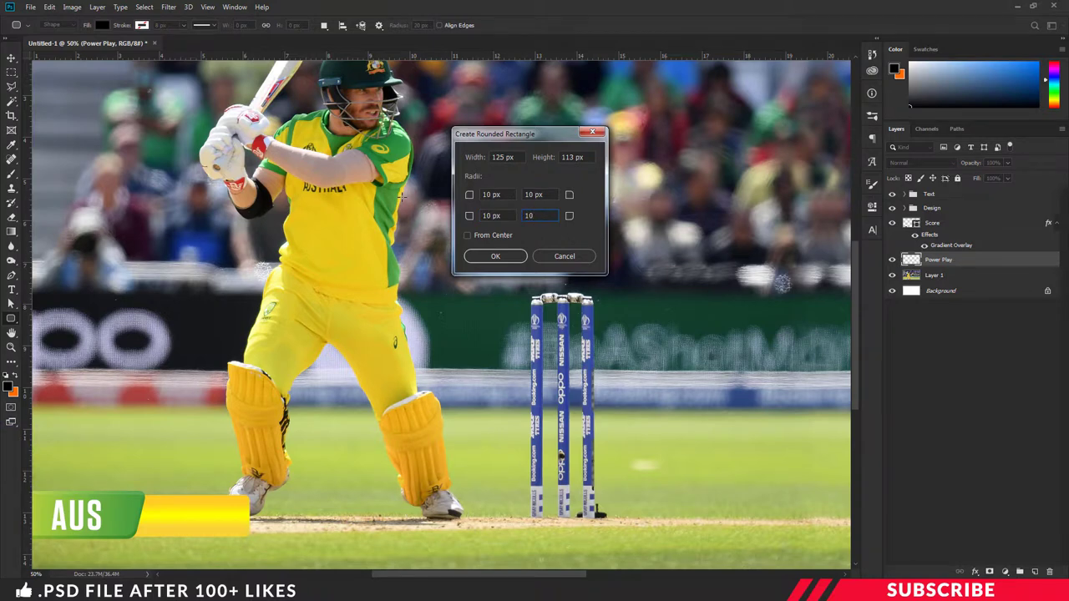
pyautogui.press('Return')
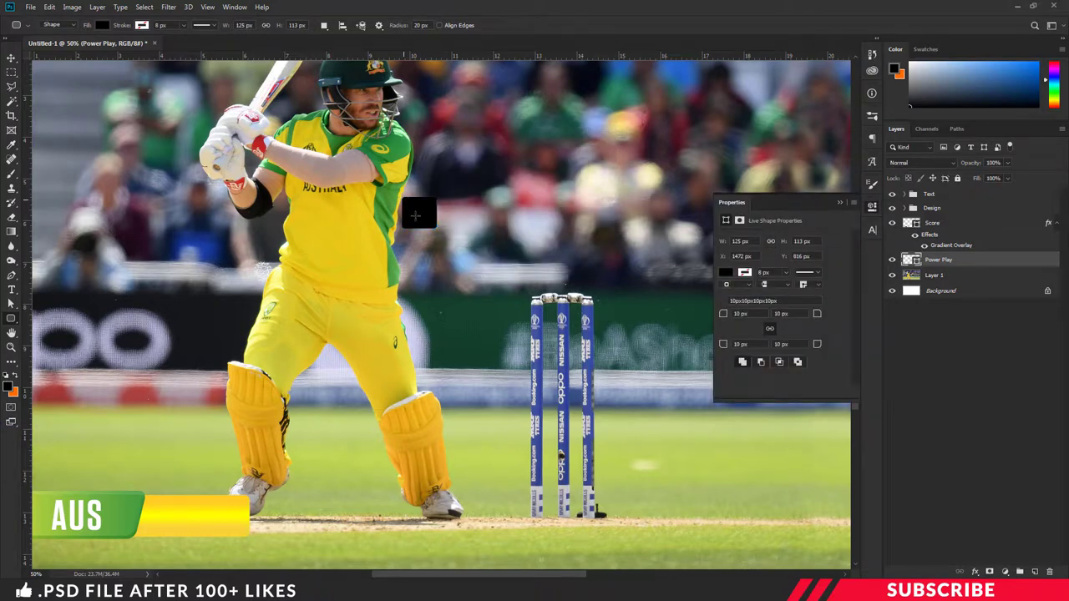
# Step: Place the black rounded rectangle against the right end of the yellow score bar
pyautogui.press('v')
pyautogui.moveTo(430, 214); pyautogui.dragTo(278, 518)
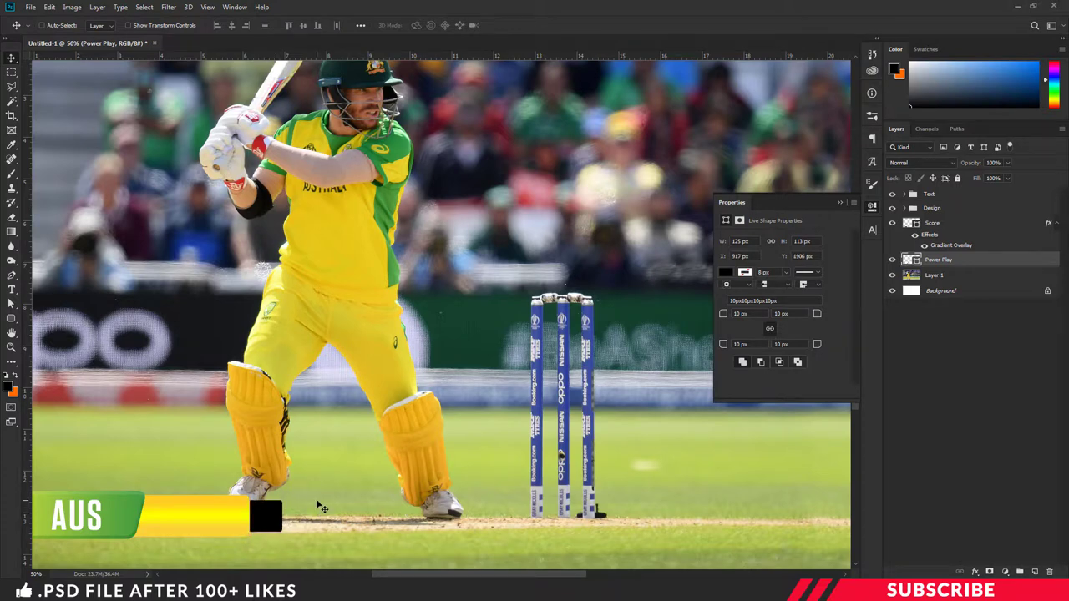
pyautogui.hotkey('ctrl', 't')
pyautogui.press('Return')
pyautogui.click(873, 206)
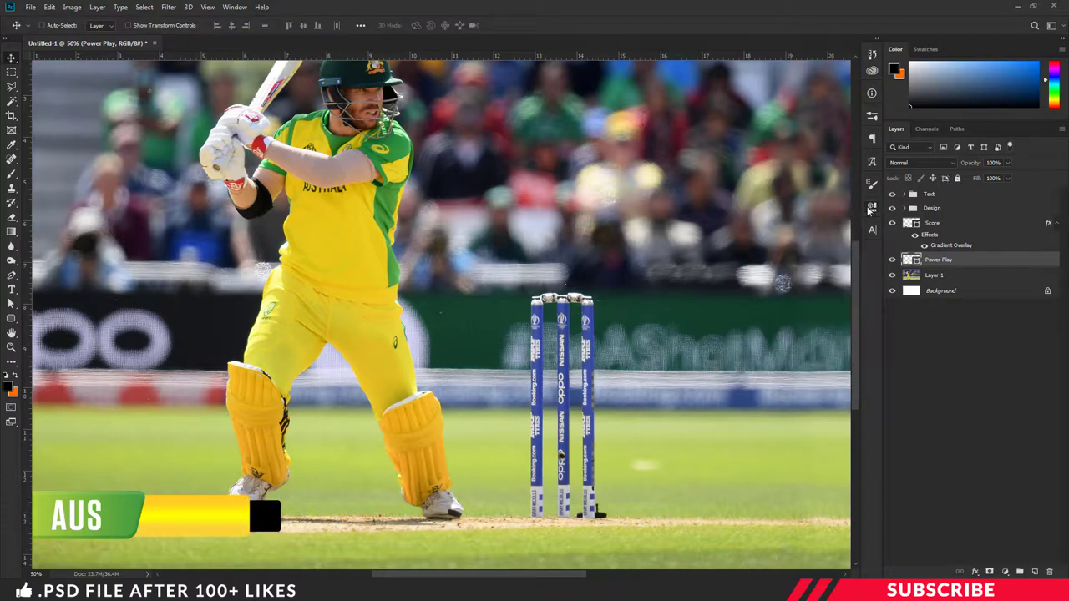
# Step: Fill the Power Play rectangle with the green colour 4e9b38
pyautogui.doubleClick(912, 259)
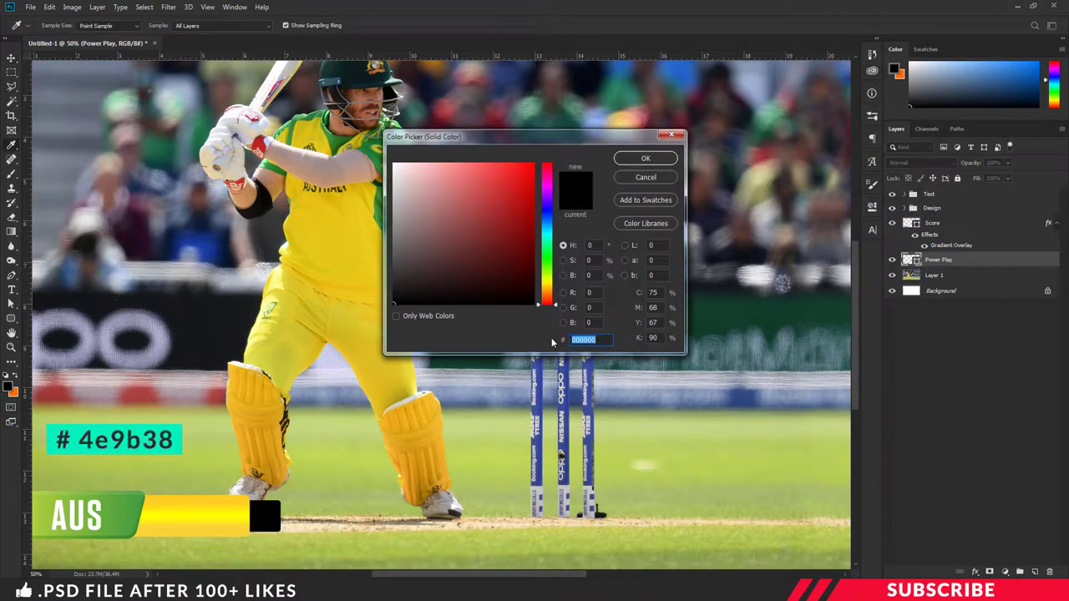
pyautogui.write('4e')
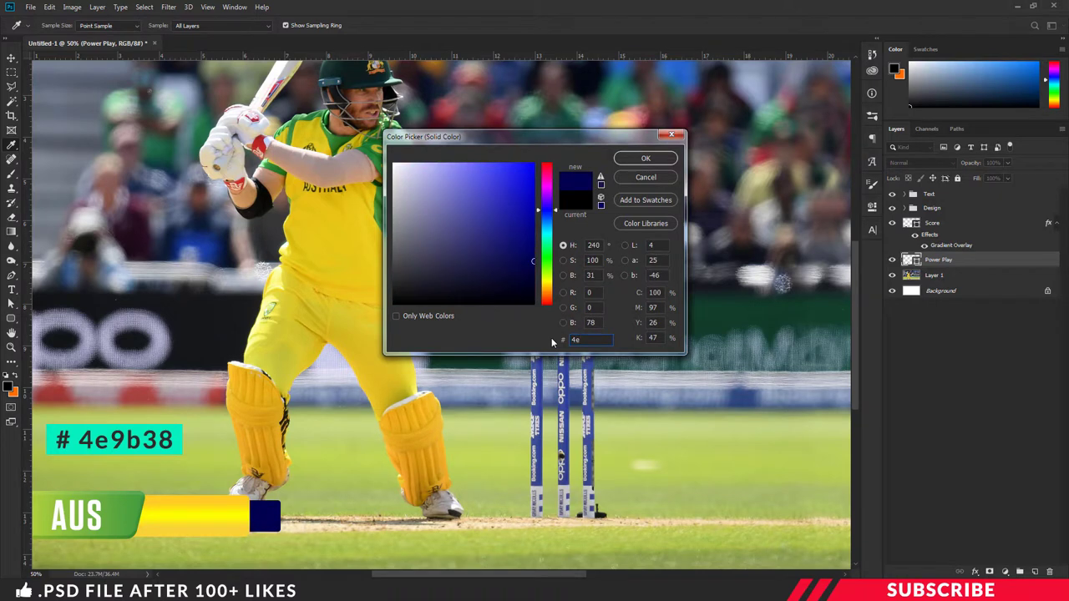
pyautogui.write('9b38')
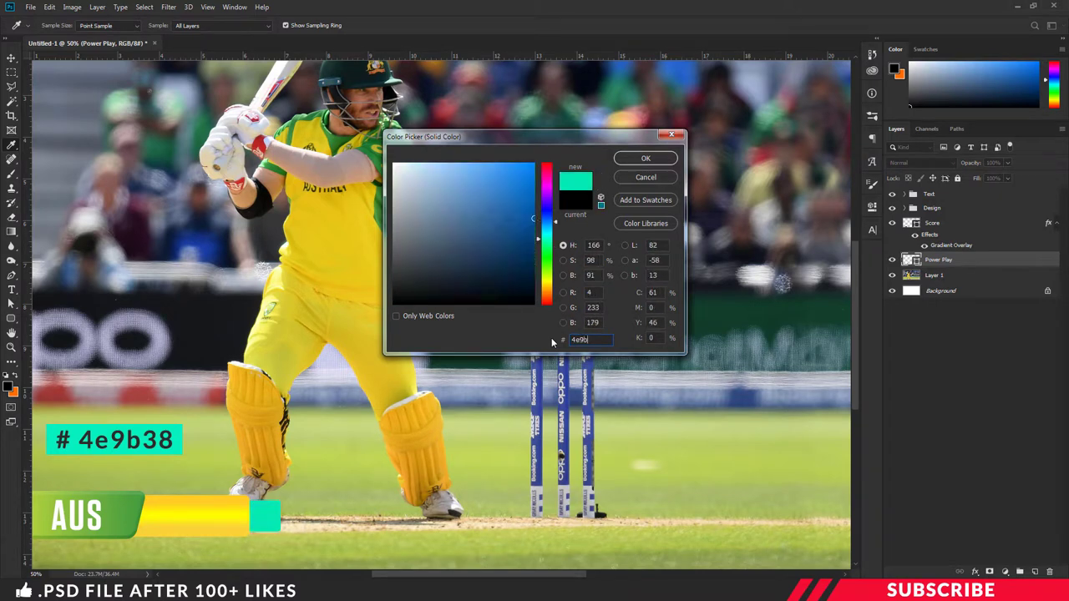
pyautogui.click(645, 159)
pyautogui.press('v')
pyautogui.hotkey('ctrl', '-')
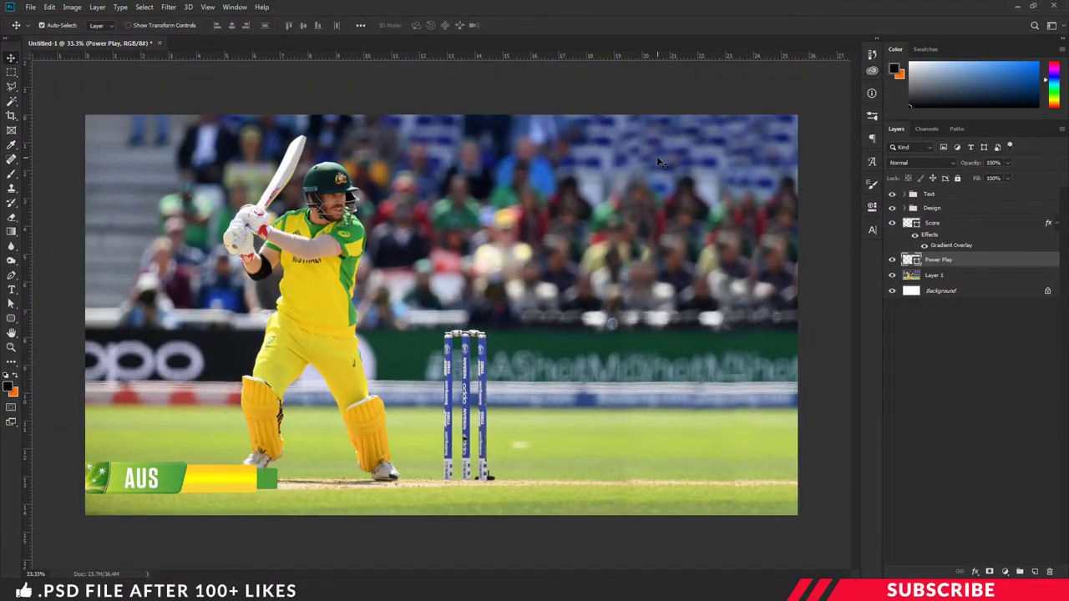
pyautogui.hotkey('ctrl', '+')
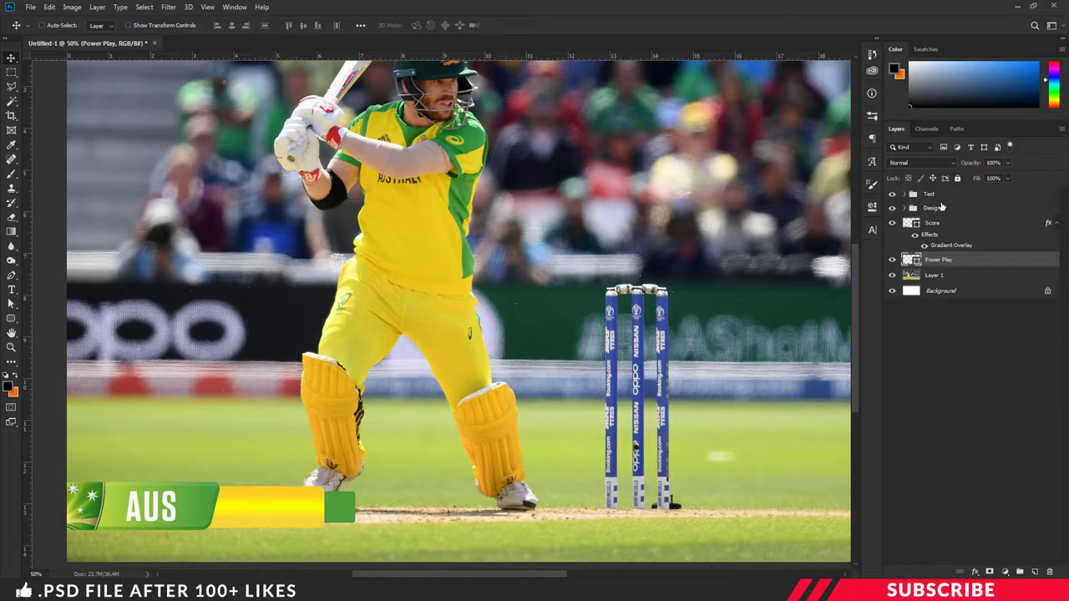
# Step: Duplicate the AUS text layer in the Text group and place the copy on the yellow score bar
pyautogui.click(912, 194)
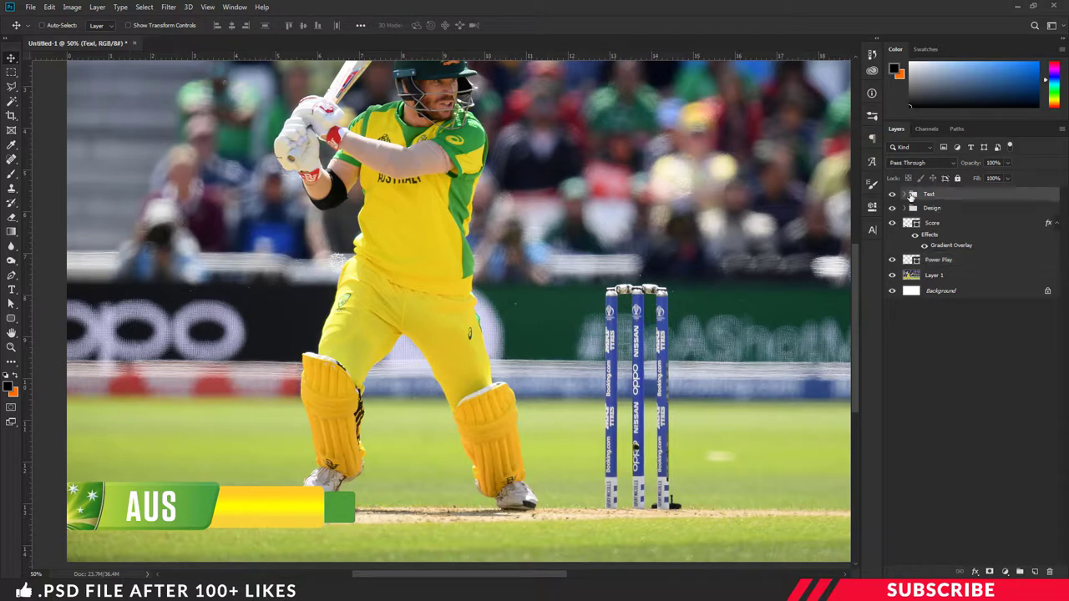
pyautogui.click(905, 194)
pyautogui.click(944, 208)
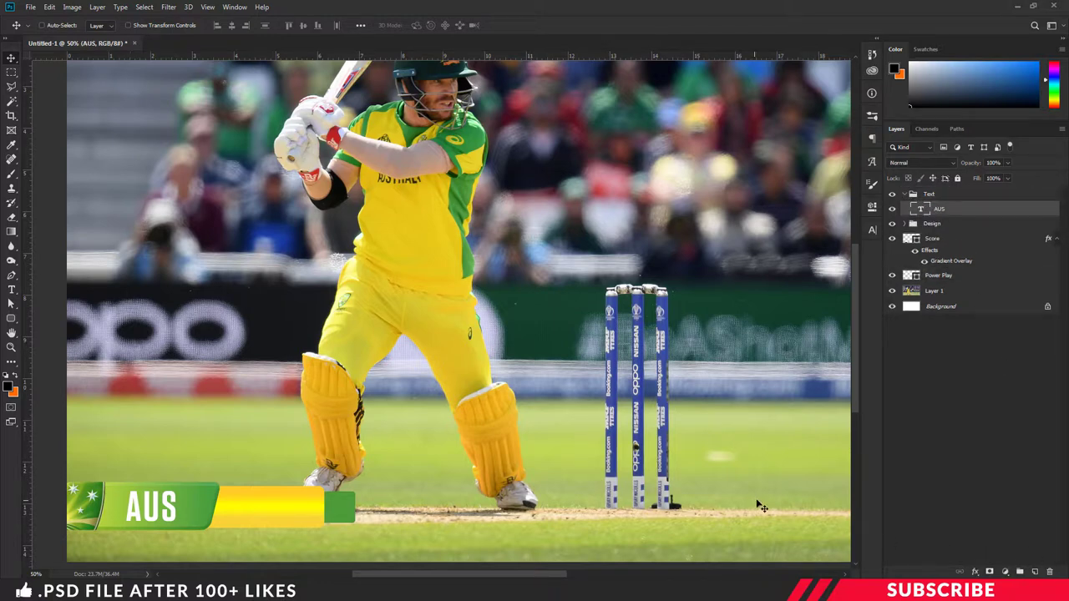
pyautogui.press('t')
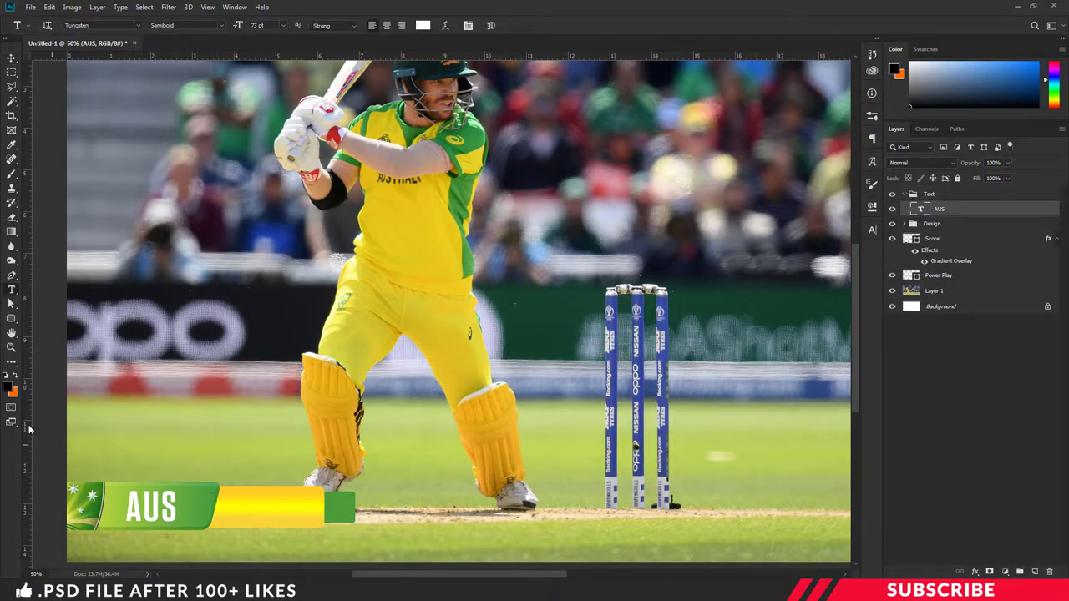
pyautogui.click(165, 515)
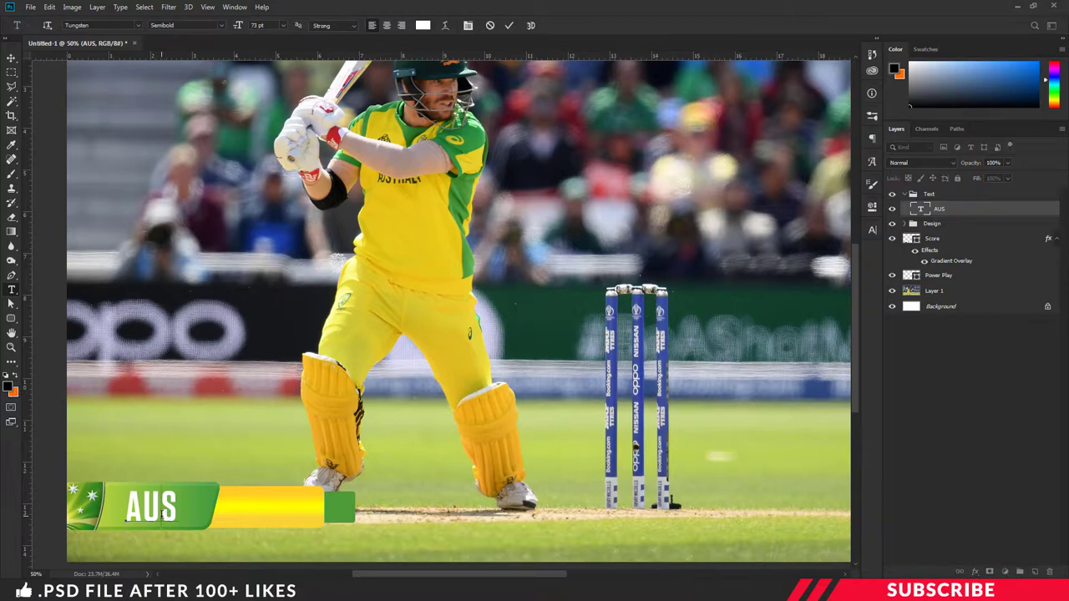
pyautogui.hotkey('ctrl', 'j')
pyautogui.press('v')
pyautogui.moveTo(164, 515); pyautogui.dragTo(241, 511)
# Step: Set the copied AUS text to black (000000) at 68 pt
pyautogui.press('t')
pyautogui.doubleClick(238, 509)
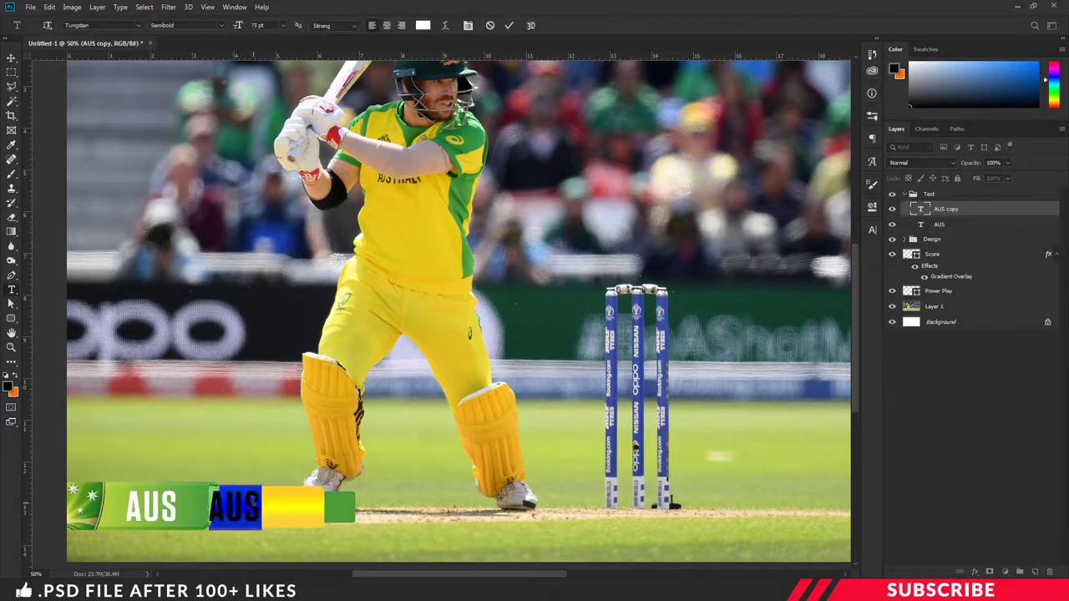
pyautogui.click(10, 387)
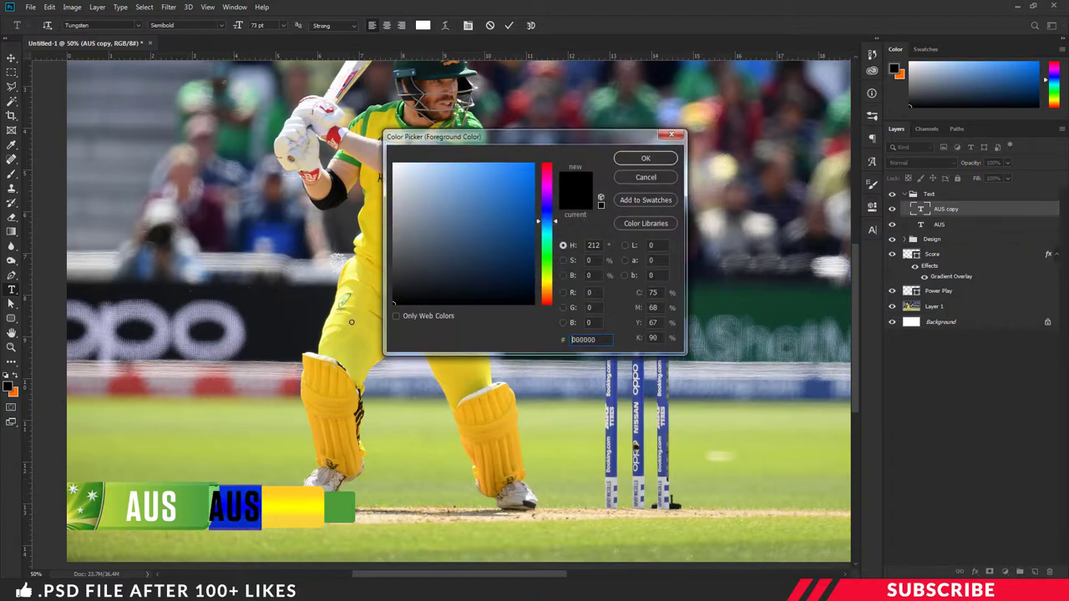
pyautogui.click(644, 159)
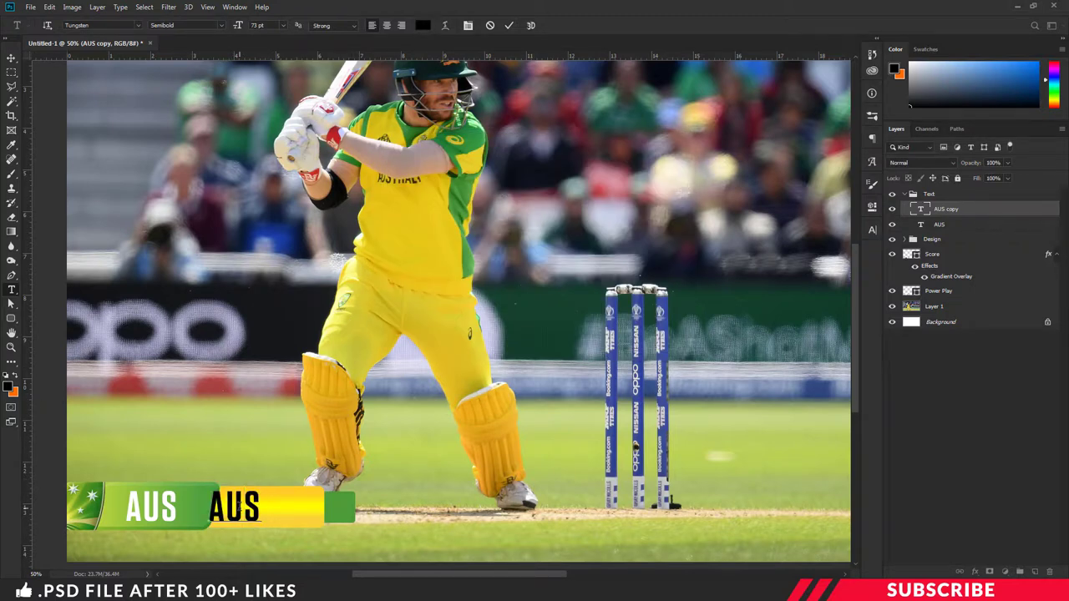
pyautogui.click(238, 26)
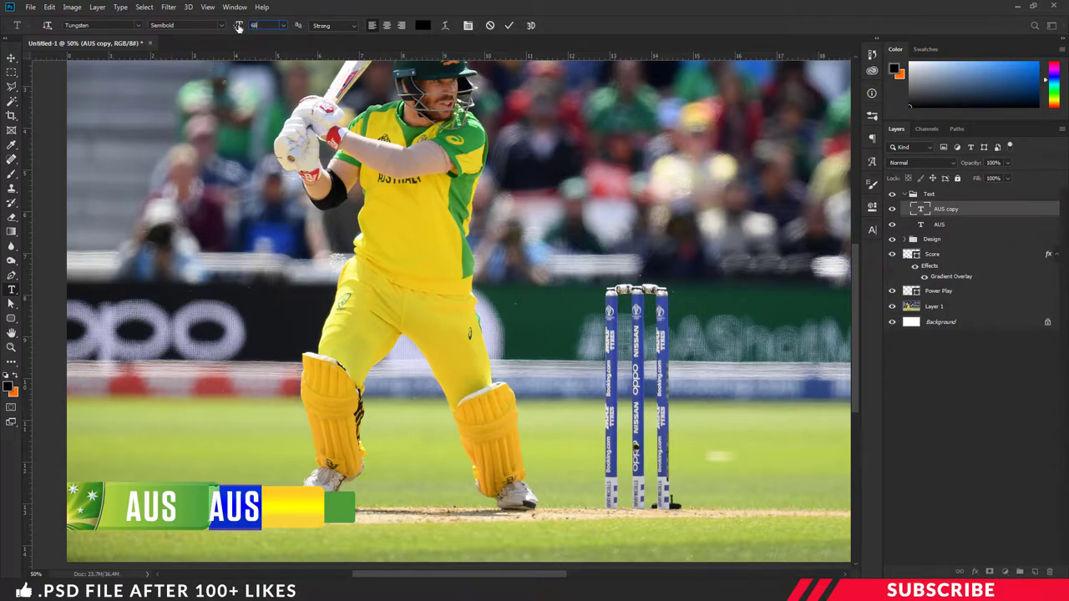
pyautogui.press('Return')
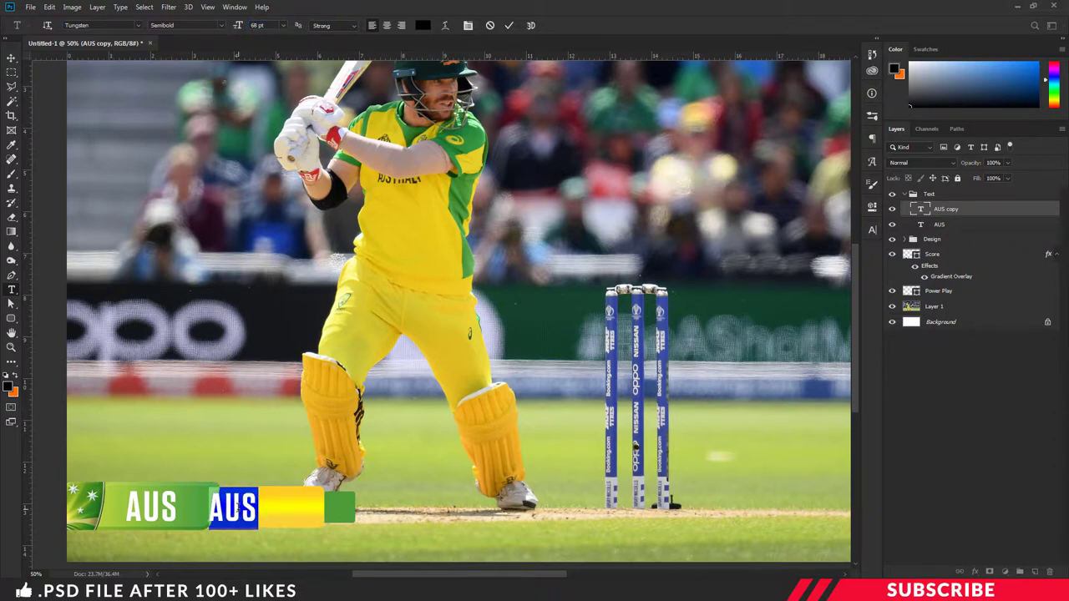
# Step: Replace the copied text with "231-5" and centre it on the yellow score bar
pyautogui.press('Right')
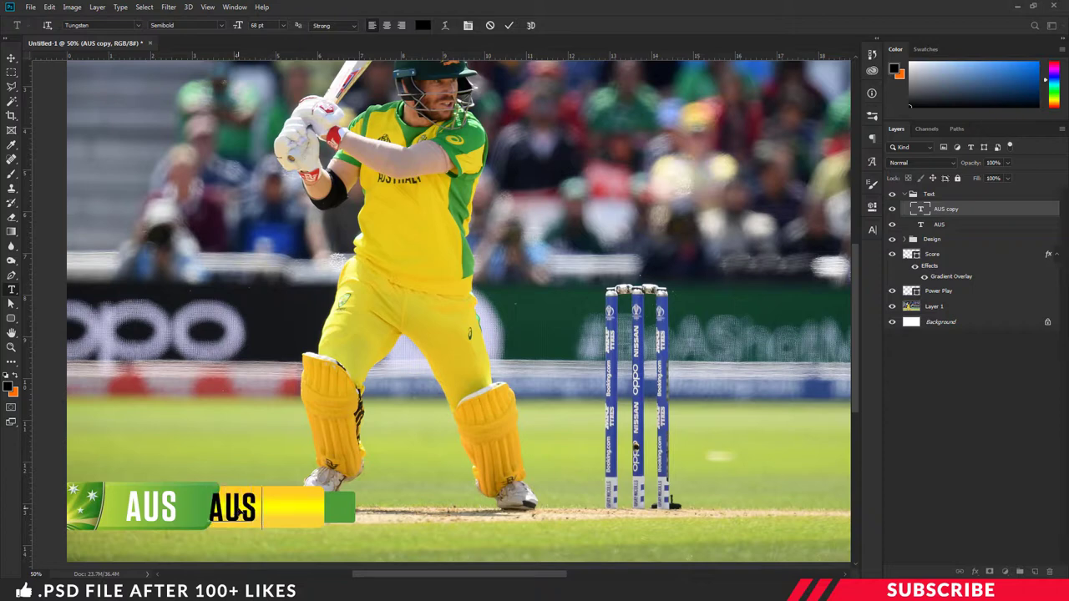
pyautogui.press('BackSpace')
pyautogui.press('BackSpace')
pyautogui.press('BackSpace')
pyautogui.write('231-5')
pyautogui.hotkey('ctrl', 'Return')
pyautogui.press('v')
pyautogui.moveTo(239, 510); pyautogui.dragTo(263, 509)
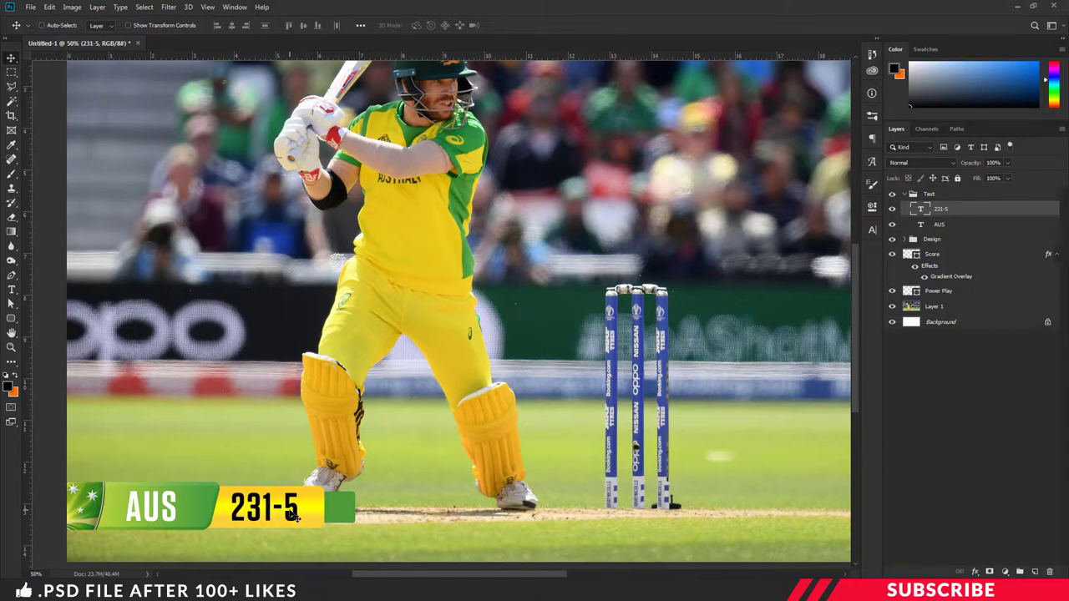
# Step: Duplicate the 231-5 text over the green Power Play box and change the copy to "P2"
pyautogui.moveTo(294, 515); pyautogui.dragTo(366, 515)
pyautogui.press('t')
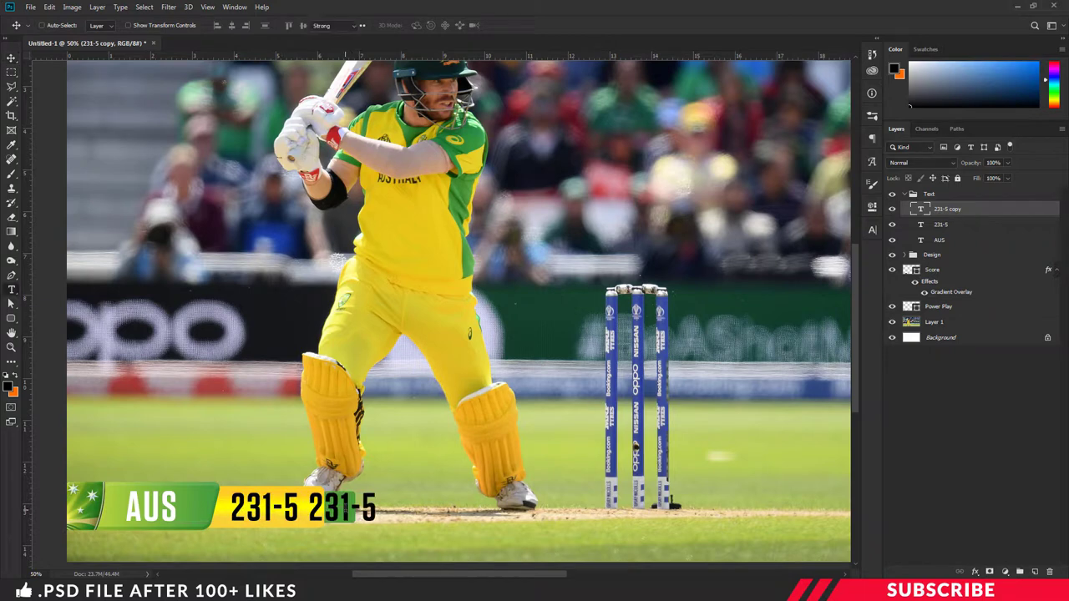
pyautogui.doubleClick(344, 507)
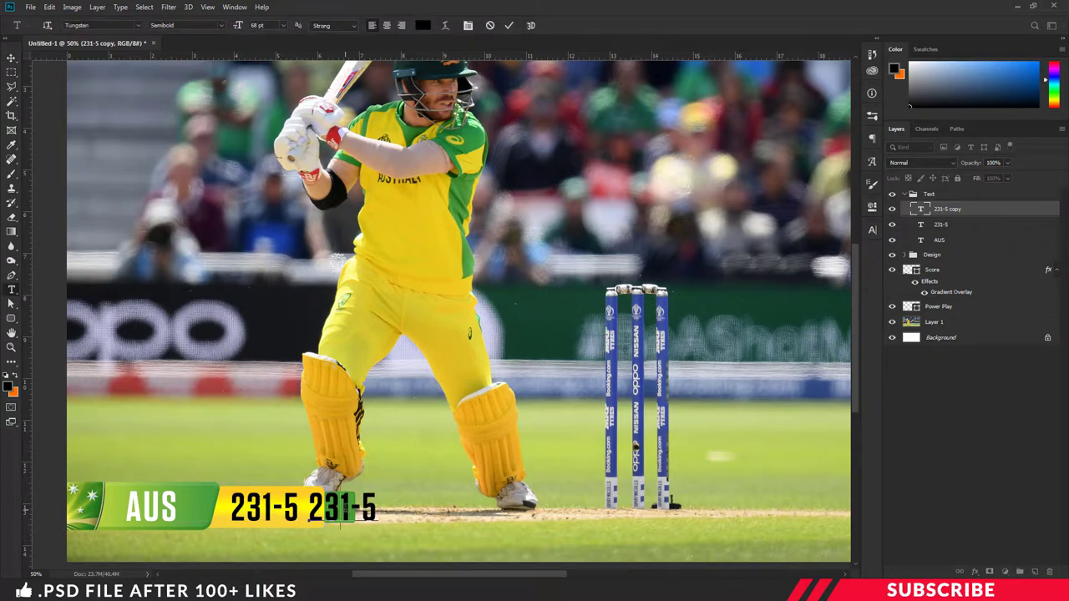
pyautogui.write('P2')
# Step: Set the P2 text to 44 pt in white (ffffff)
pyautogui.doubleClick(344, 507)
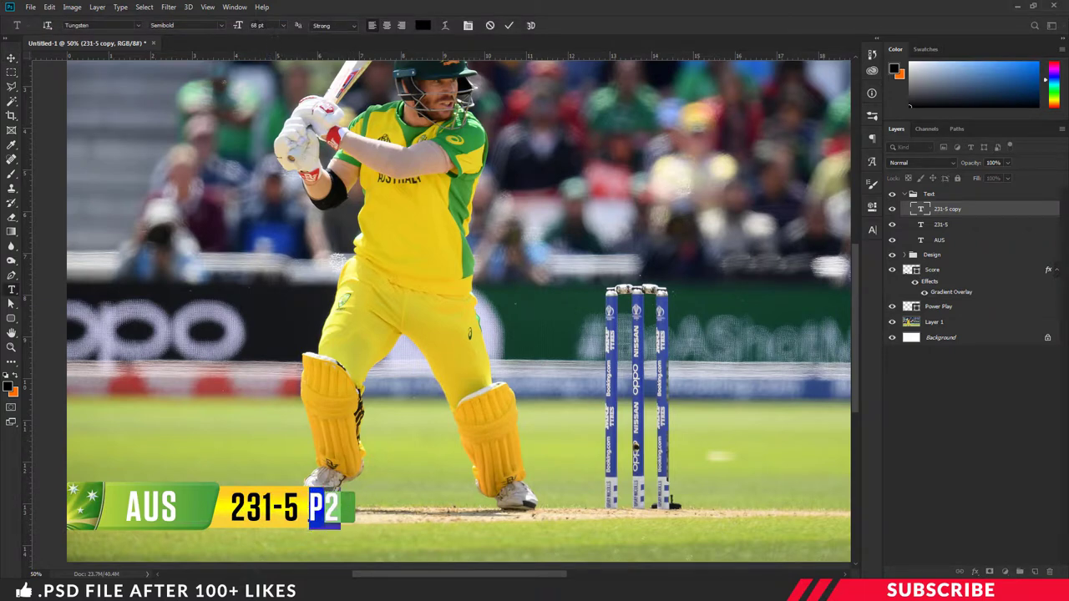
pyautogui.click(241, 25)
pyautogui.press('Return')
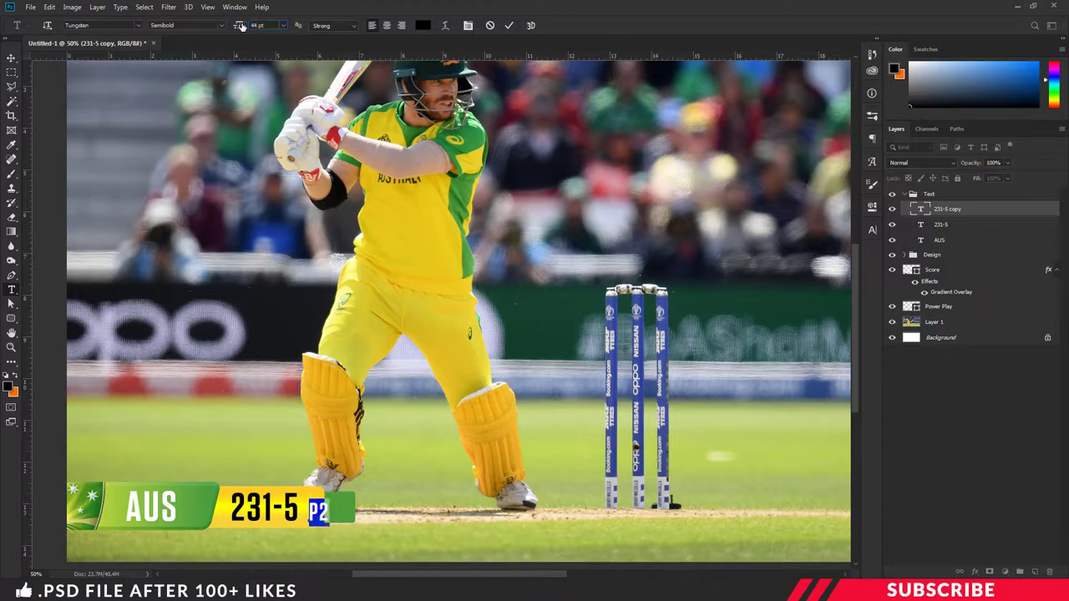
pyautogui.click(10, 388)
pyautogui.click(395, 150)
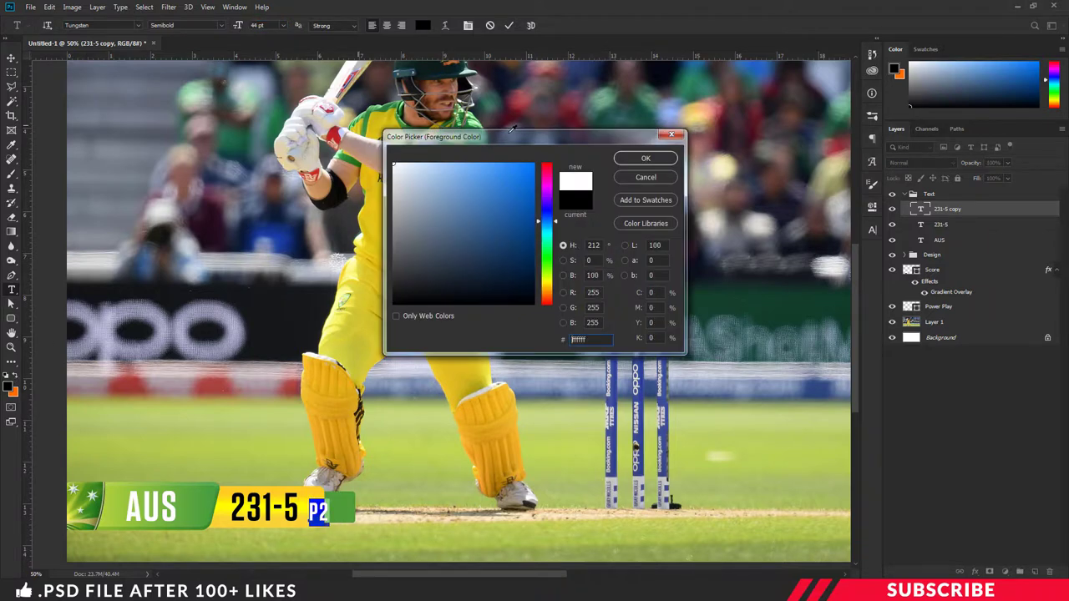
pyautogui.click(633, 158)
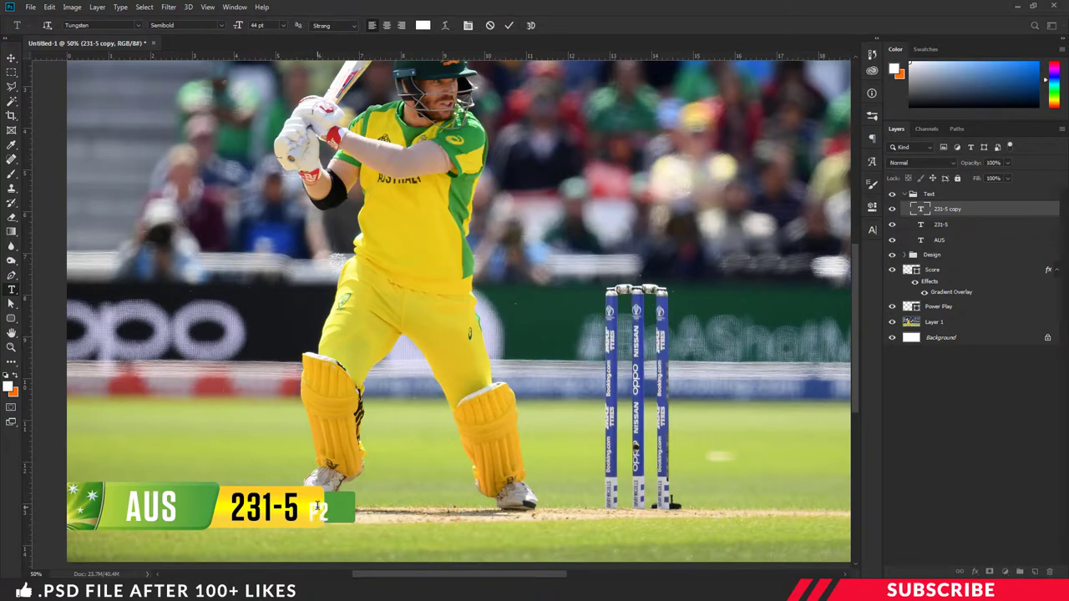
# Step: Centre the P2 text inside the green Power Play box
pyautogui.hotkey('ctrl', 'Return')
pyautogui.press('v')
pyautogui.moveTo(325, 512); pyautogui.dragTo(340, 513)
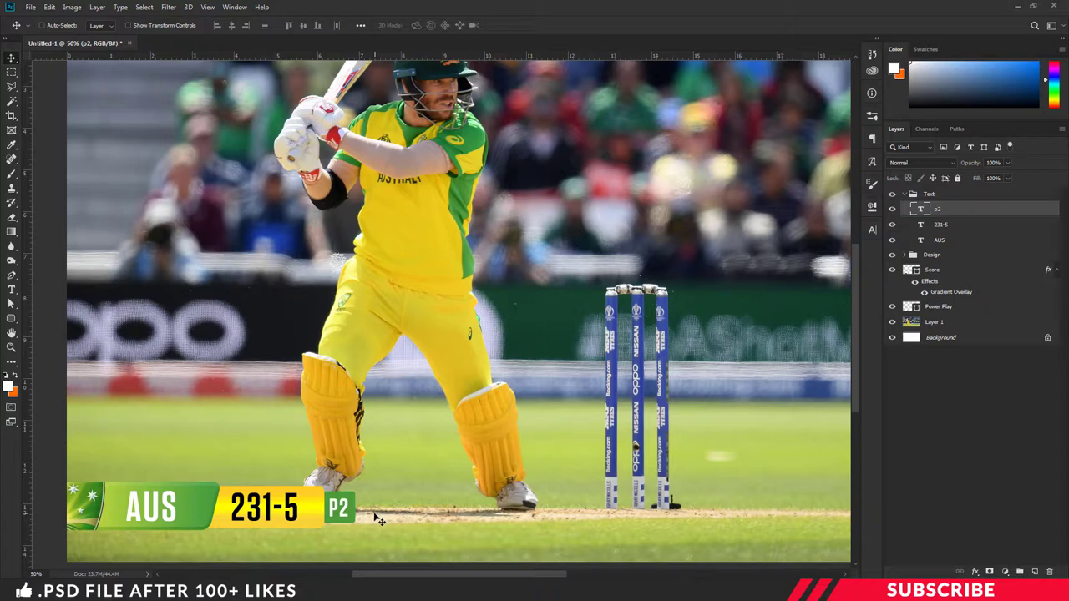
pyautogui.hotkey('ctrl', '-')
pyautogui.hotkey('ctrl', '-')
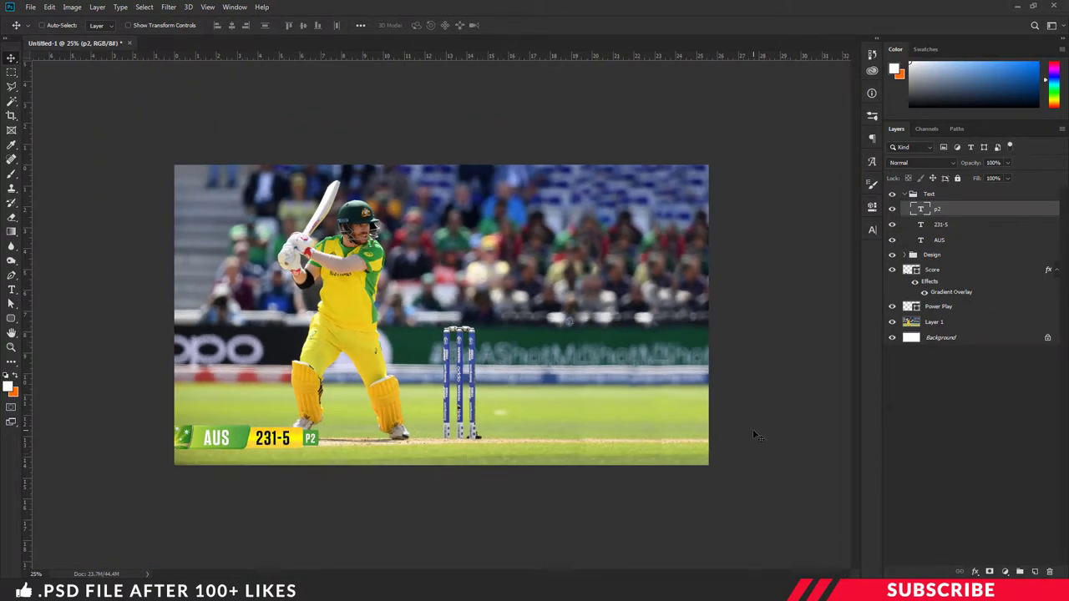
# Step: Duplicate the Base 1 layer to the top of the Design group and rename the copy "Base 2"
pyautogui.click(907, 254)
pyautogui.click(952, 303)
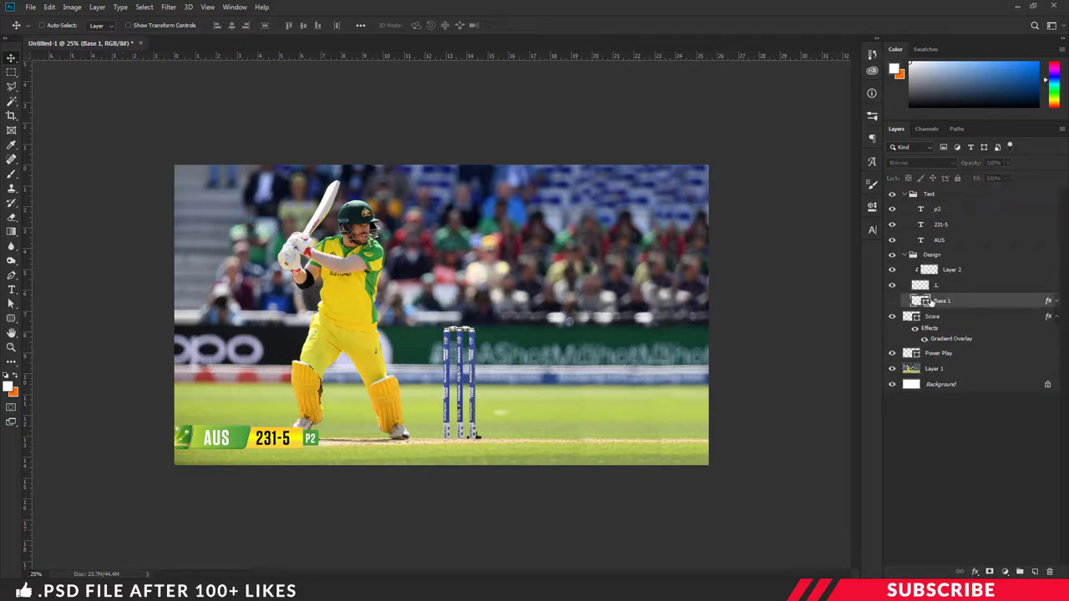
pyautogui.hotkey('ctrl', 'j')
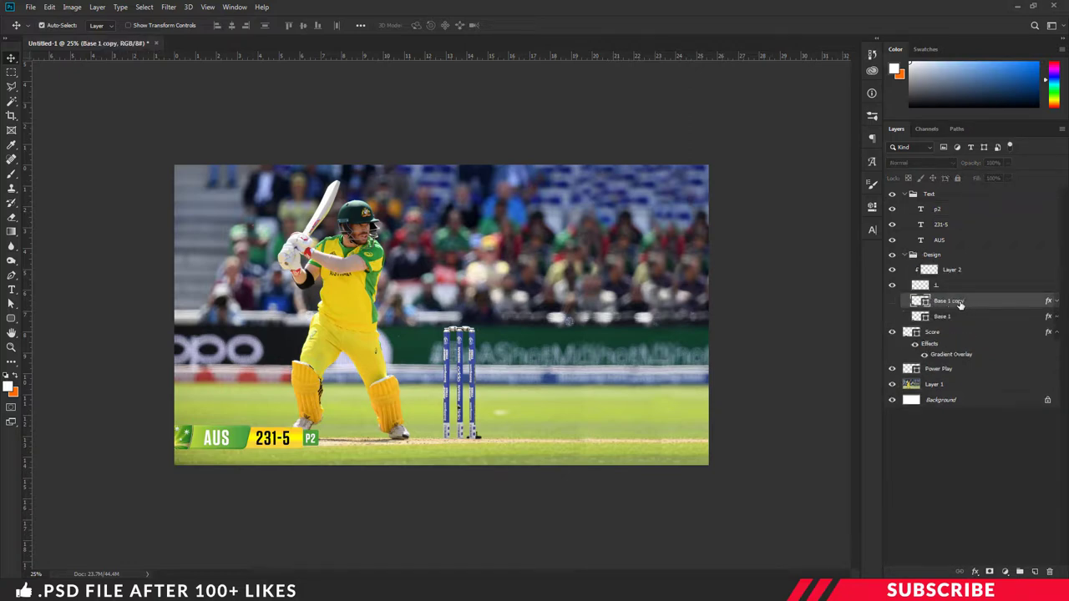
pyautogui.moveTo(960, 302); pyautogui.dragTo(982, 269)
pyautogui.doubleClick(953, 271)
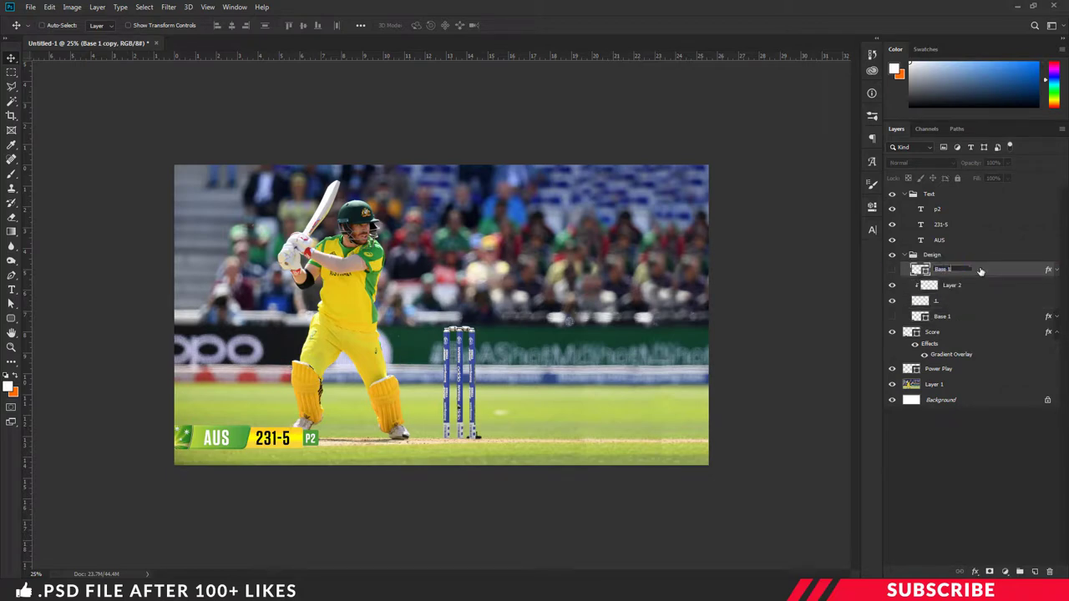
pyautogui.write('2')
pyautogui.press('Return')
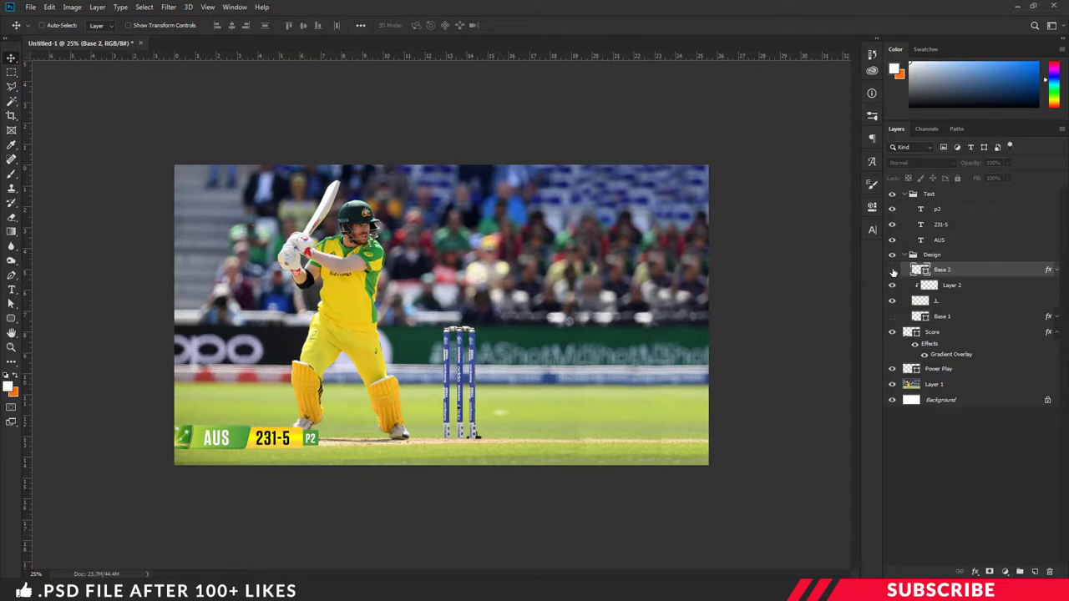
# Step: Make the Base 2 shape visible and move it horizontally to just right of the stumps using Free Transform
pyautogui.click(892, 270)
pyautogui.hotkey('ctrl', 't')
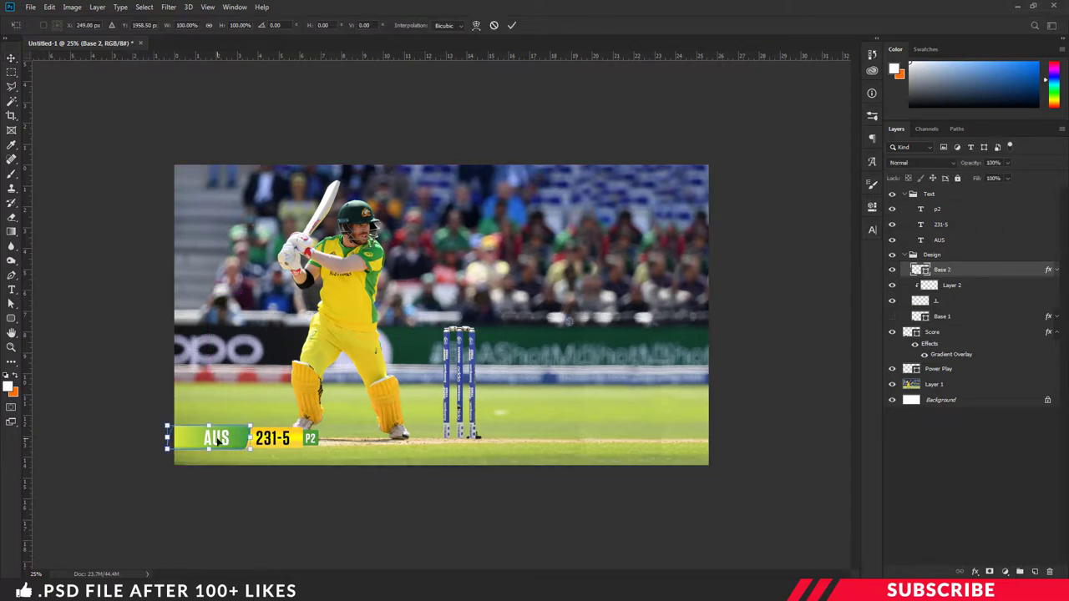
pyautogui.moveTo(228, 437); pyautogui.dragTo(546, 437)
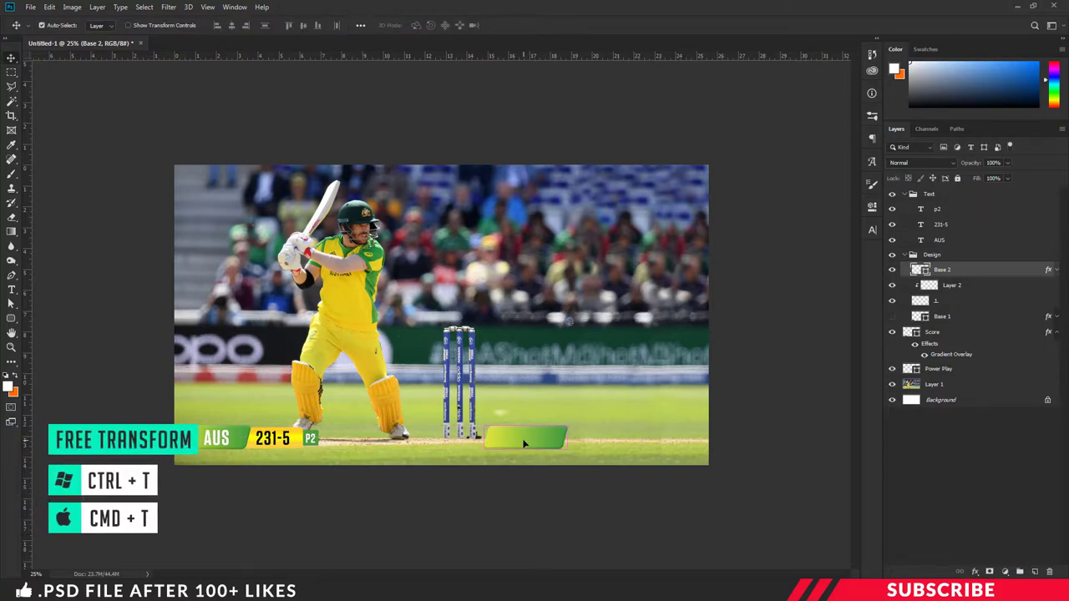
# Step: Flip the Base 2 shape horizontally and move it straight across to the right edge of the photo, partly beyond the canvas
pyautogui.rightClick(524, 445)
pyautogui.click(584, 426)
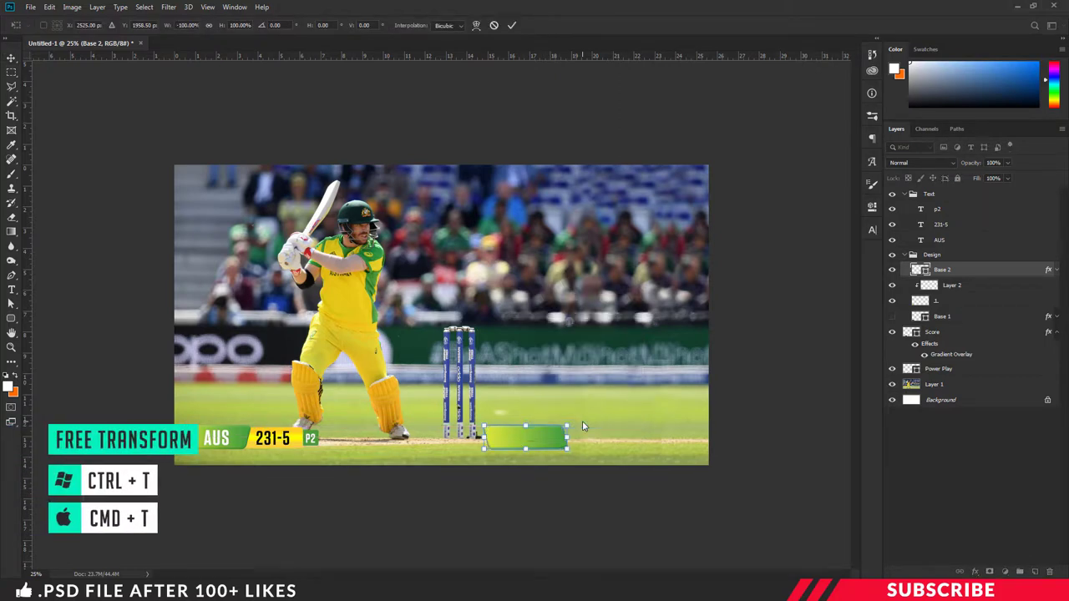
pyautogui.press('Return')
pyautogui.hotkey('ctrl', 't')
pyautogui.moveTo(536, 433); pyautogui.dragTo(711, 430)
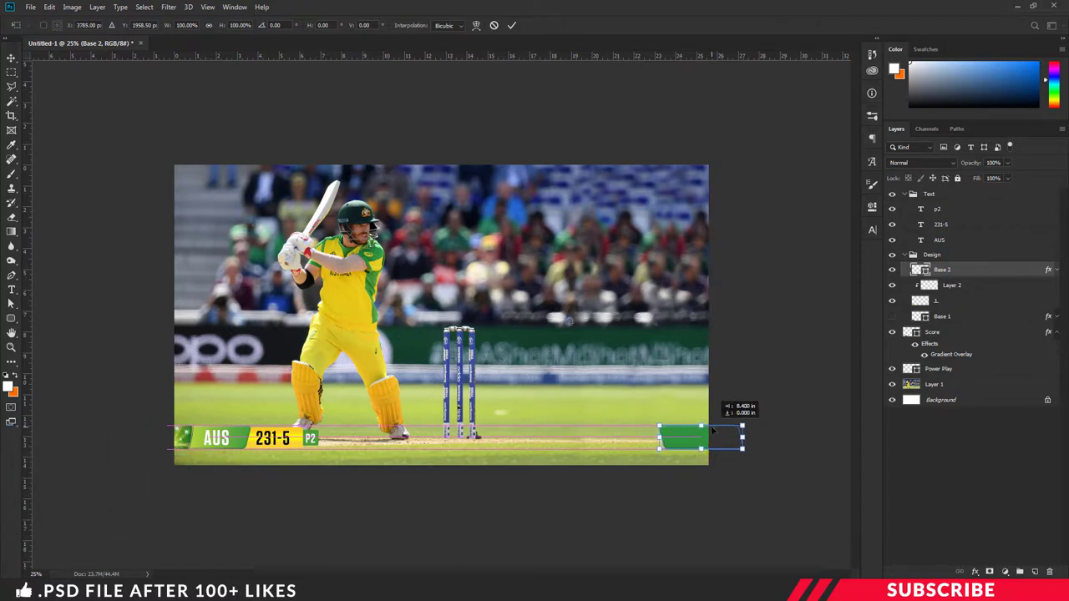
pyautogui.press('Return')
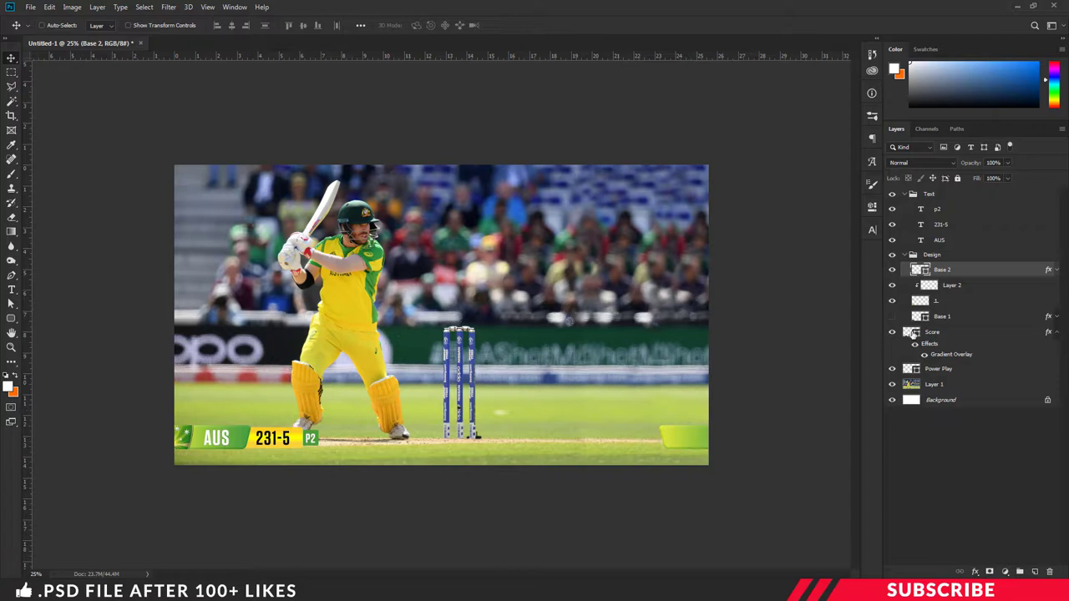
# Step: Set the first colour stop of Base 2's Gradient Overlay to 35a8f8
pyautogui.rightClick(942, 272)
pyautogui.click(827, 123)
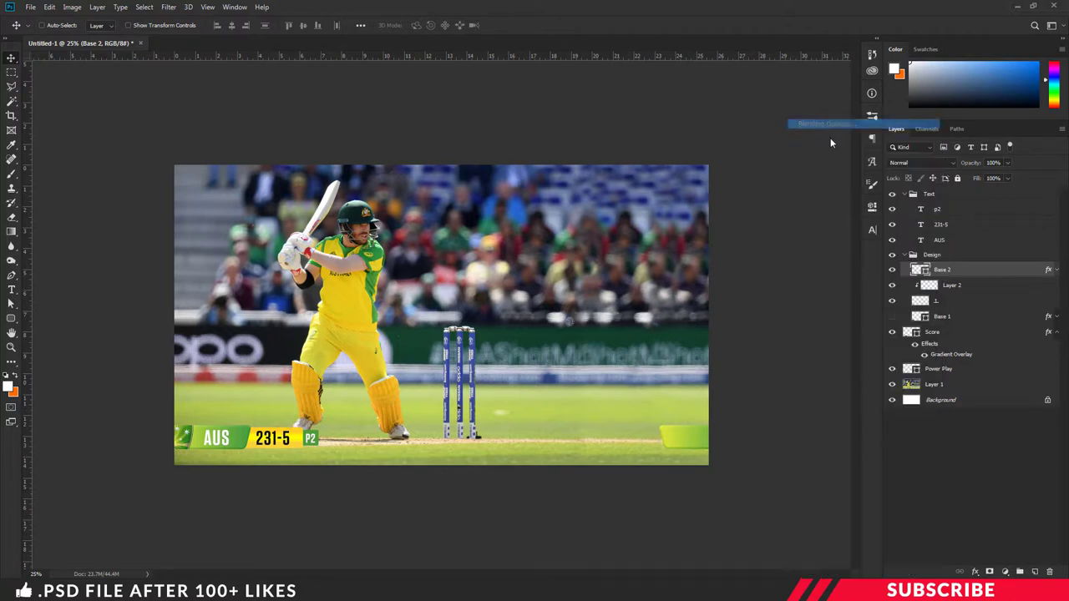
pyautogui.moveTo(630, 112); pyautogui.dragTo(474, 67)
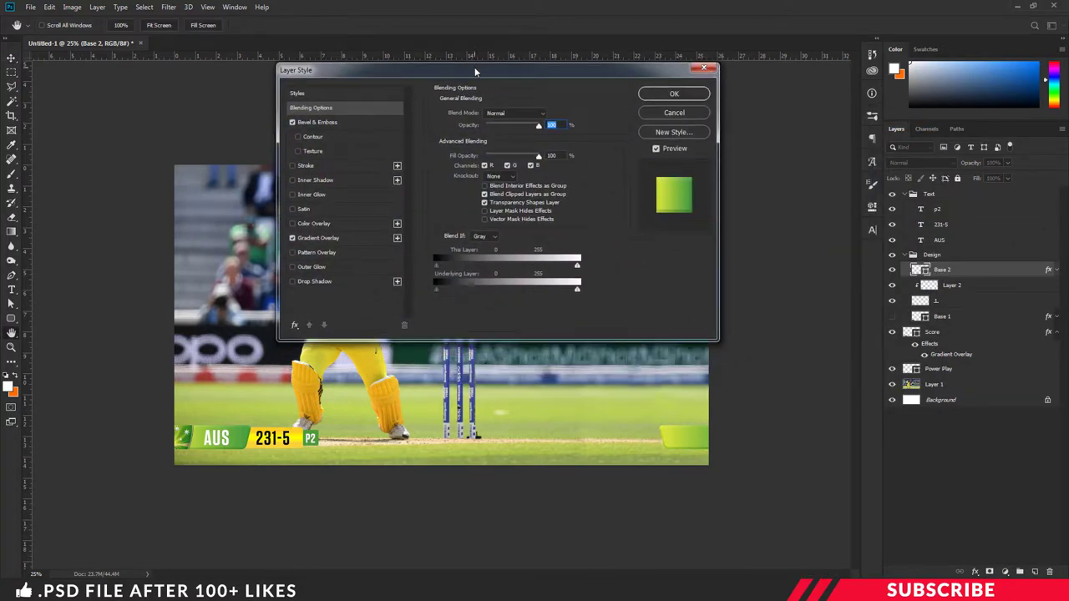
pyautogui.click(329, 238)
pyautogui.click(506, 138)
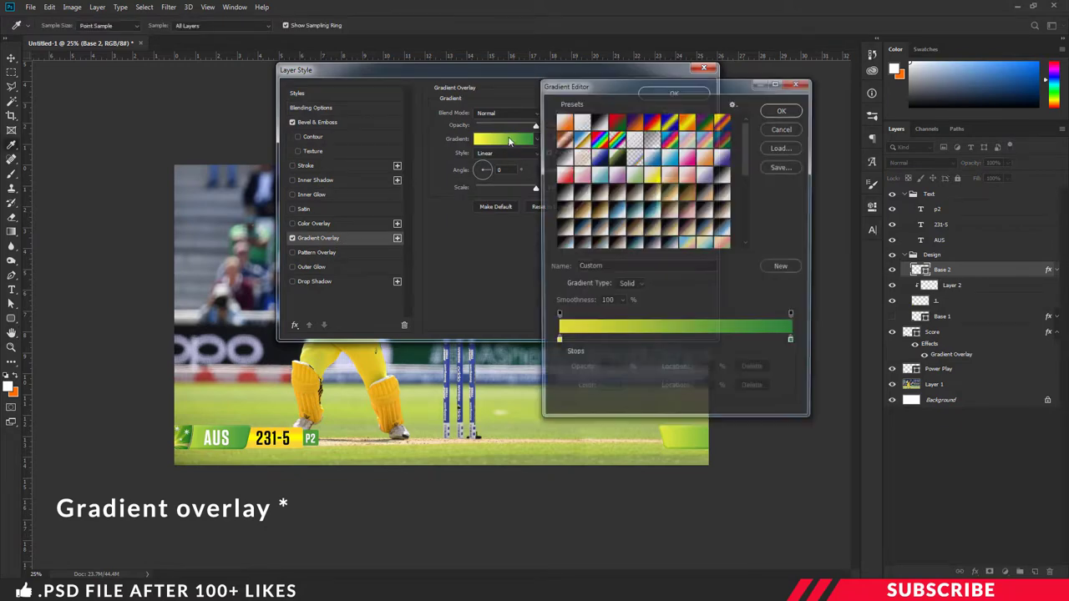
pyautogui.moveTo(634, 81); pyautogui.dragTo(488, 41)
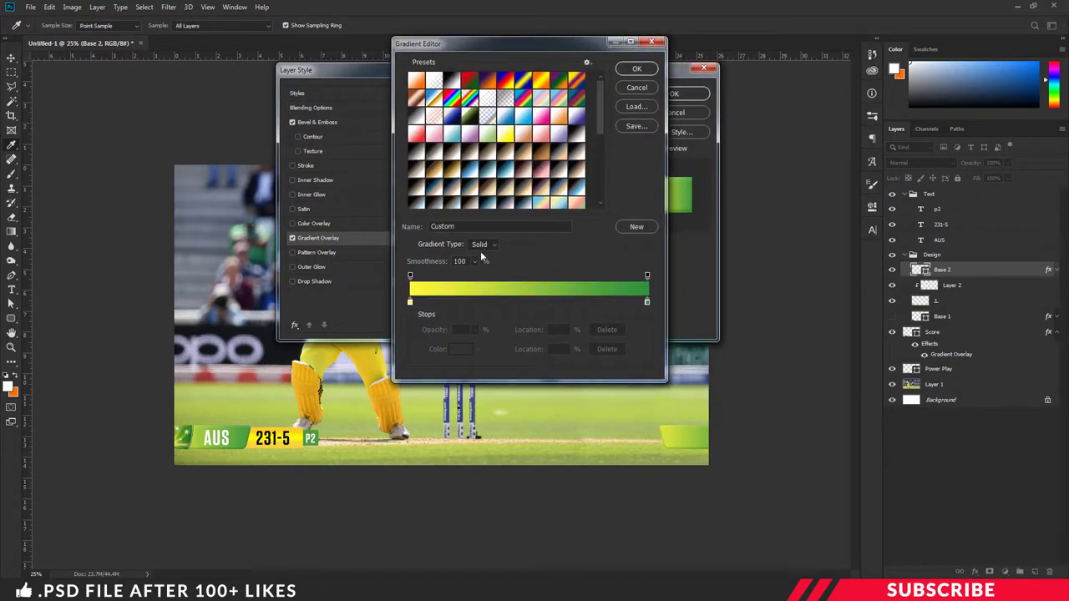
pyautogui.click(410, 304)
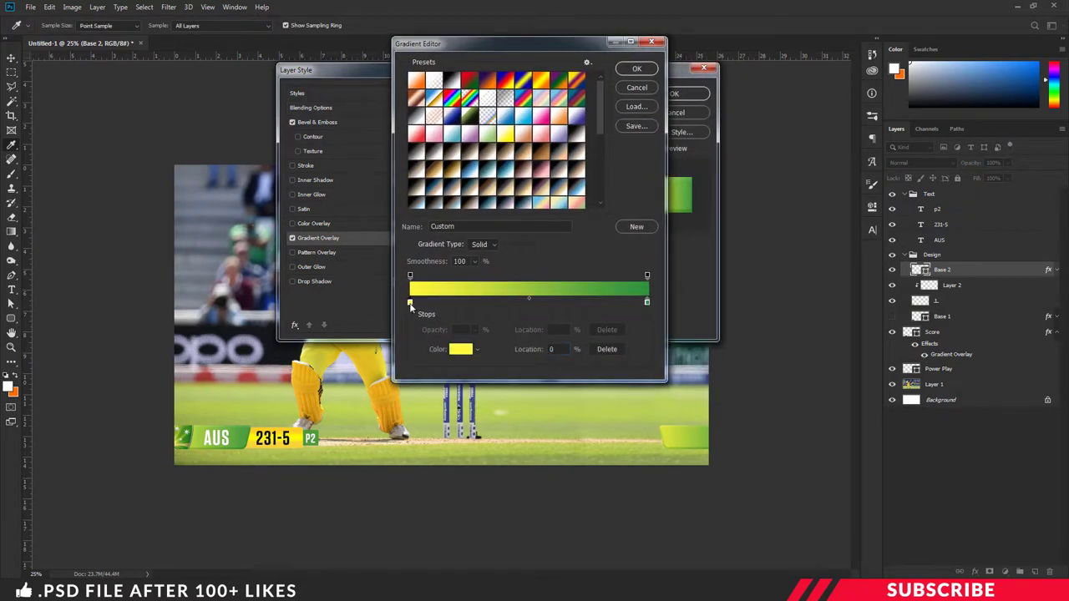
pyautogui.click(452, 351)
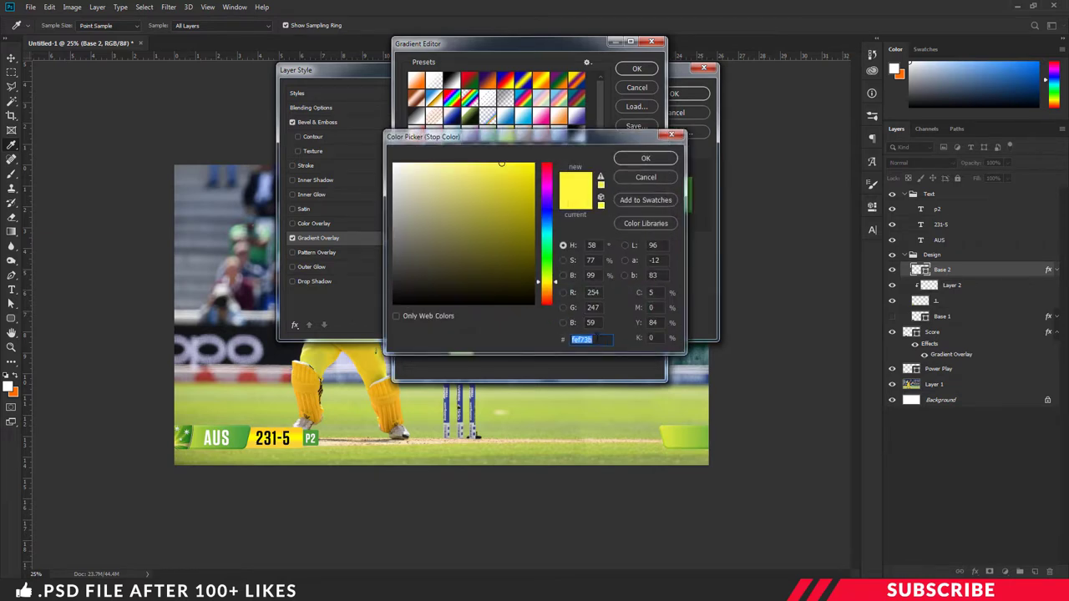
pyautogui.write('35a')
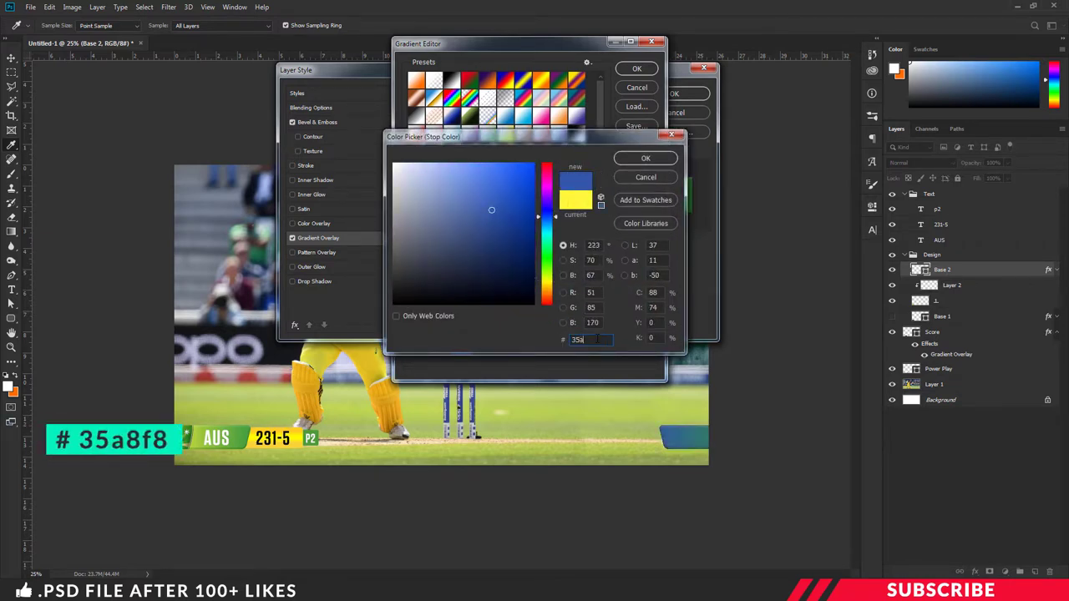
pyautogui.write('8f8')
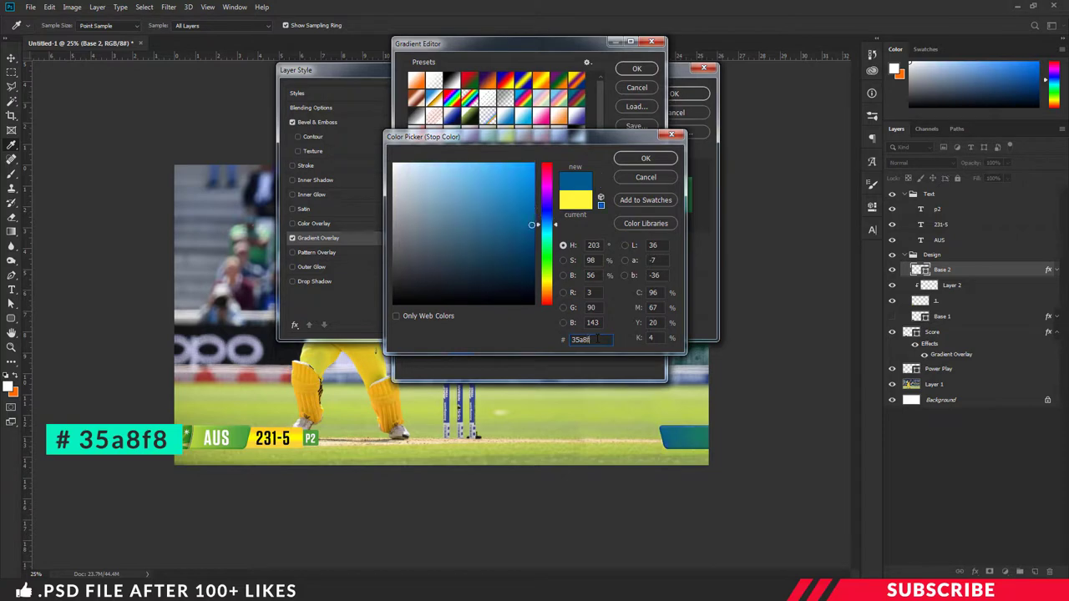
pyautogui.click(646, 159)
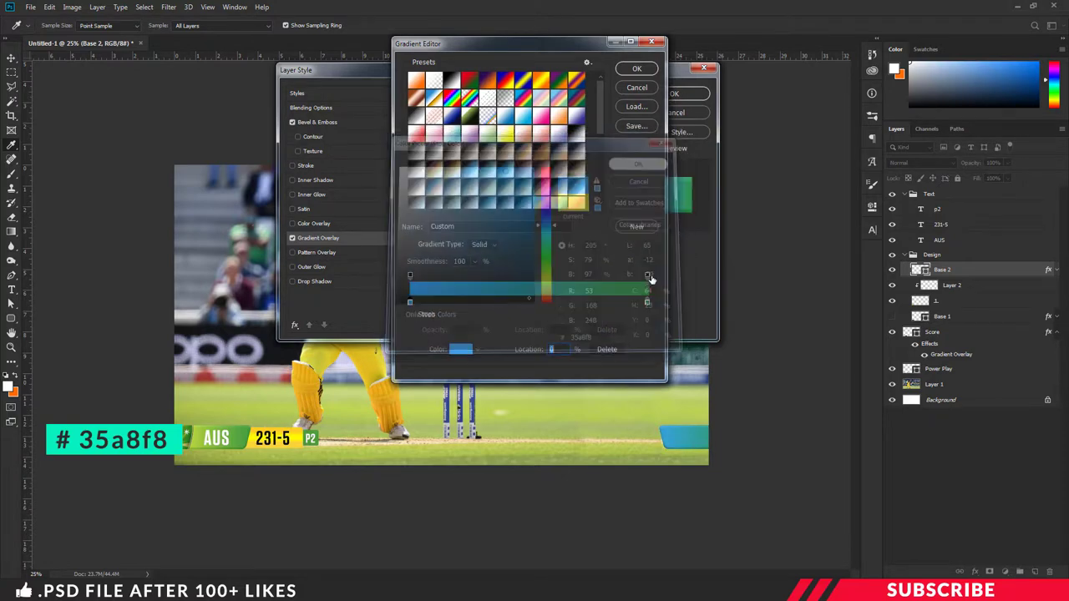
# Step: Set the end colour stop of Base 2's Gradient Overlay to 0650a5 and apply the layer style
pyautogui.click(648, 299)
pyautogui.click(458, 352)
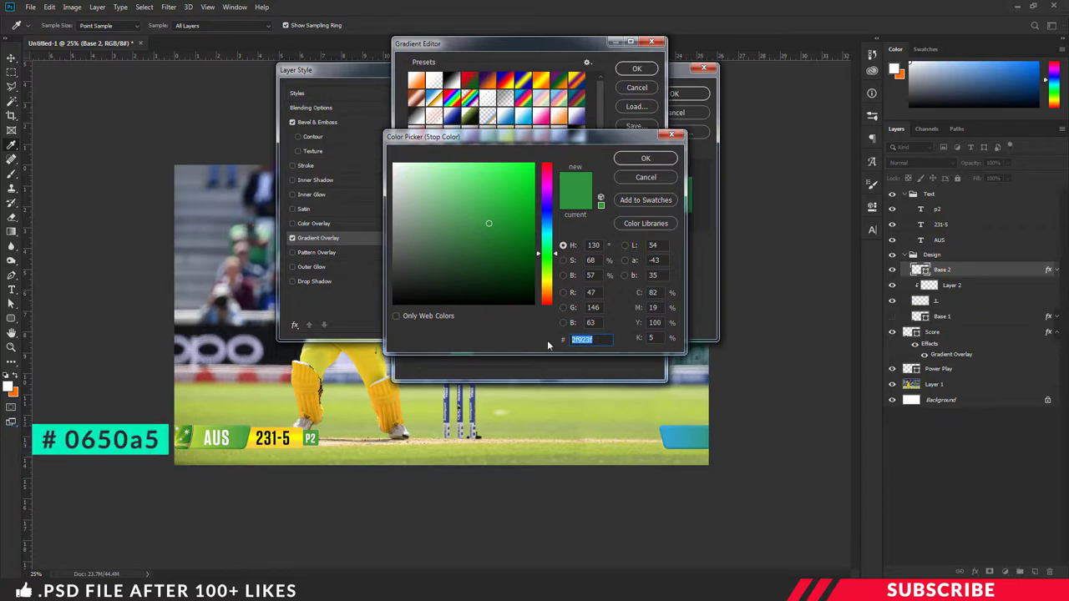
pyautogui.write('06')
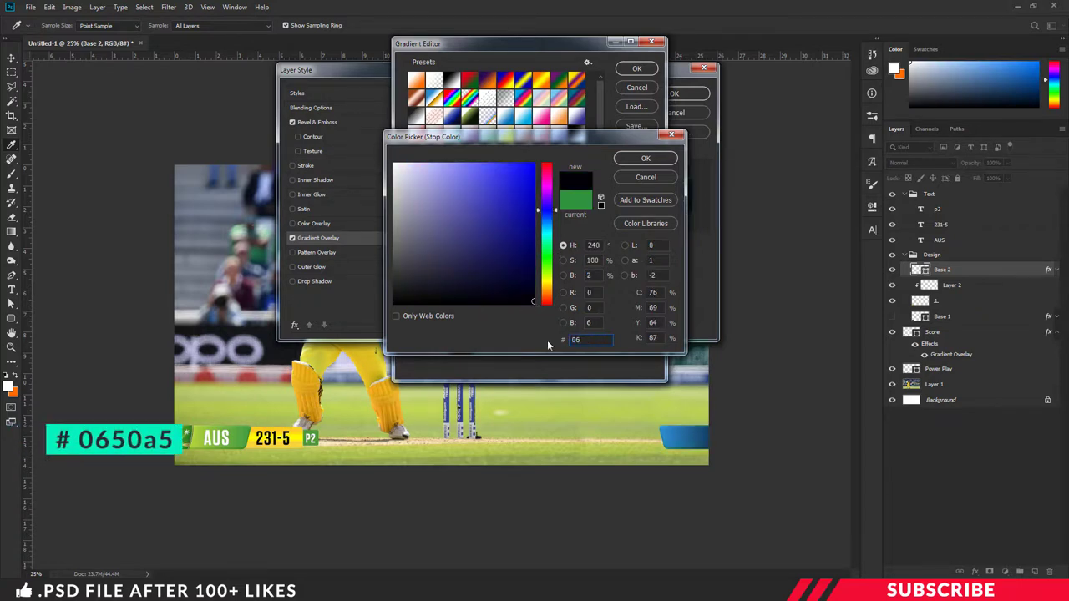
pyautogui.write('50')
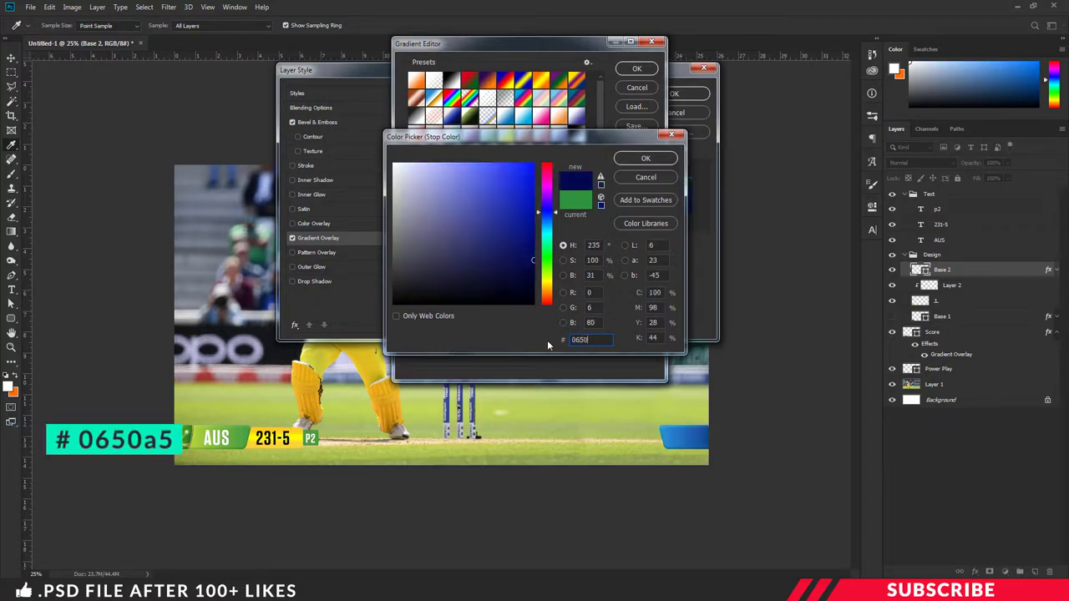
pyautogui.write('a5')
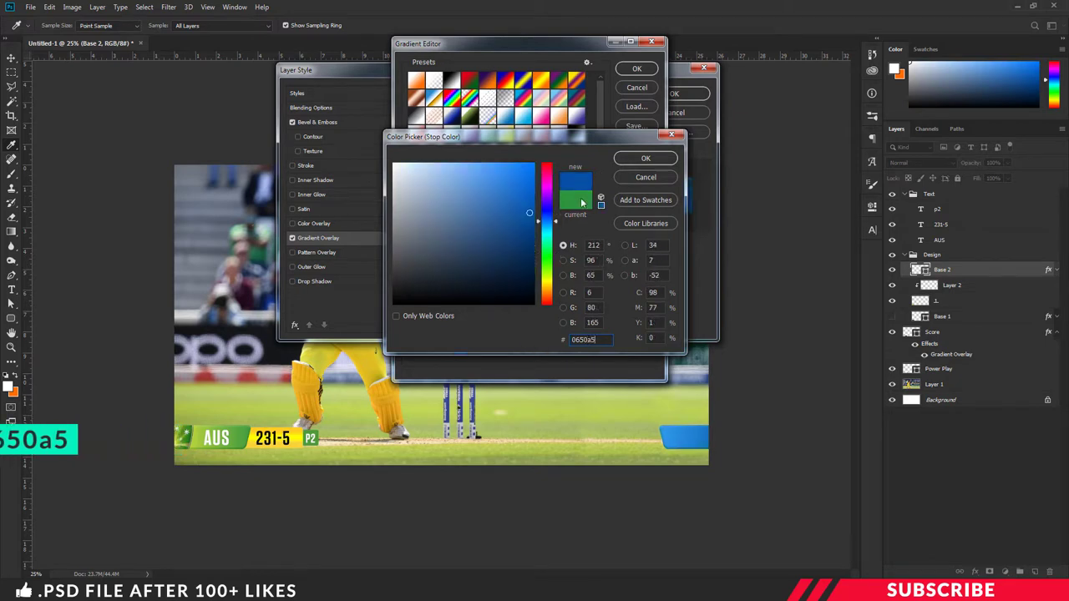
pyautogui.click(644, 159)
pyautogui.click(640, 72)
pyautogui.click(687, 92)
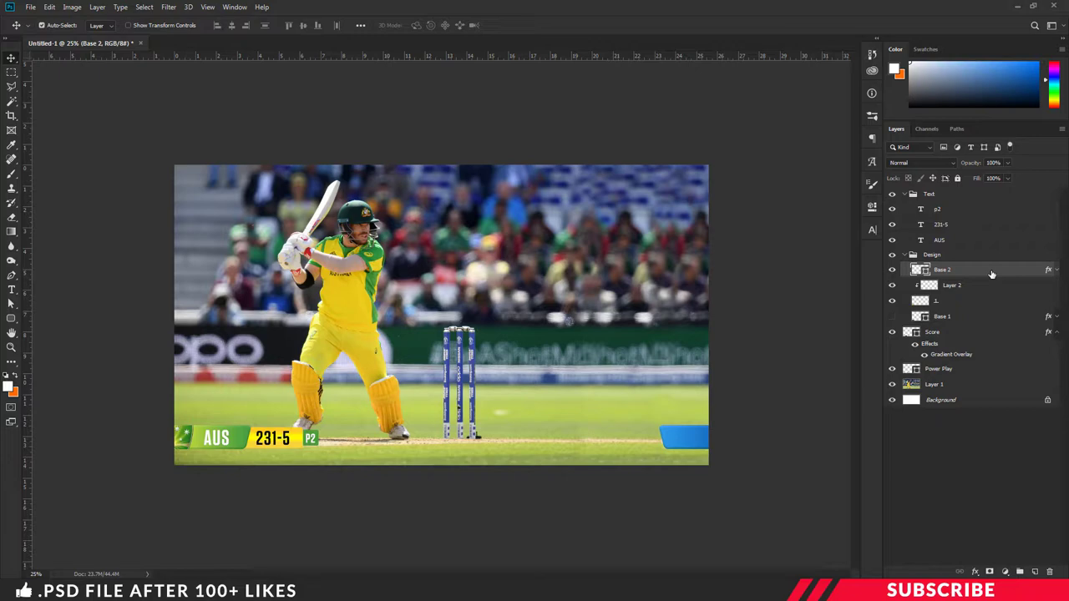
# Step: Duplicate the Base 2 layer and rasterize the copy's layer style
pyautogui.hotkey('ctrl', 'j')
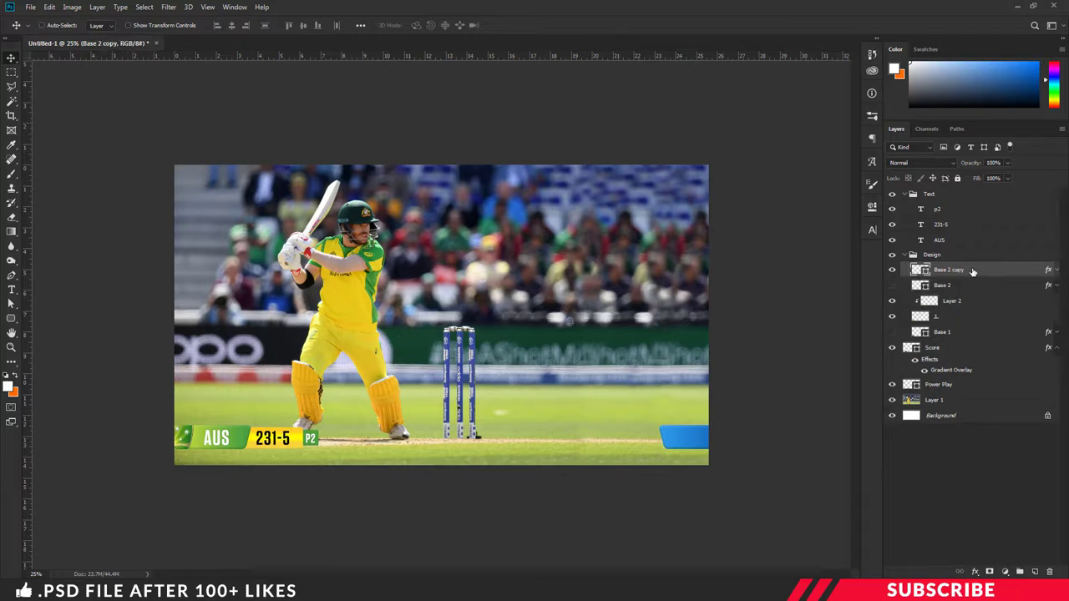
pyautogui.rightClick(968, 269)
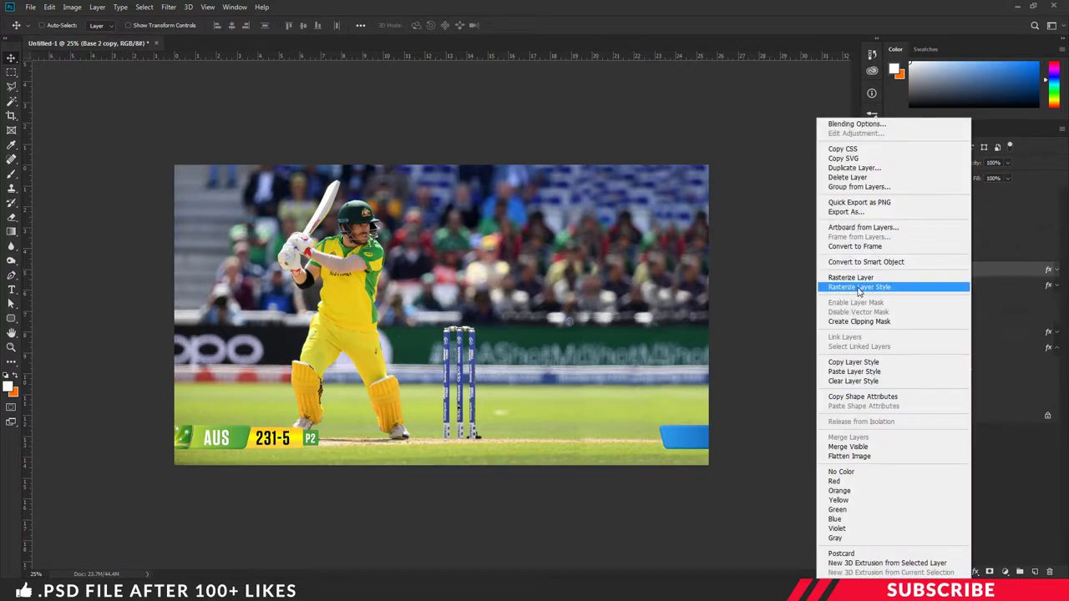
pyautogui.click(888, 288)
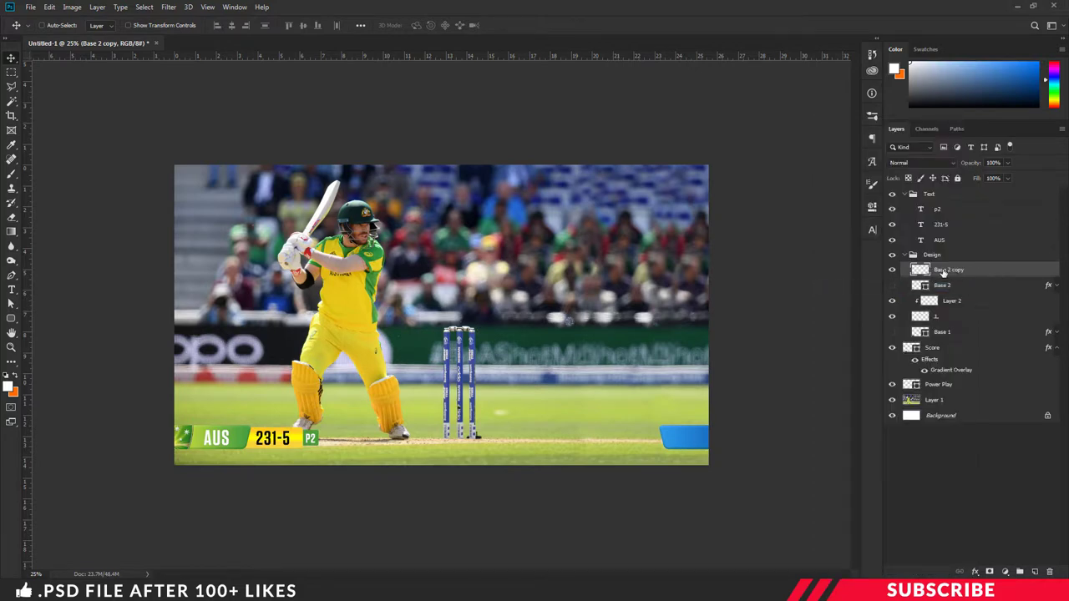
# Step: Rename the rasterized Base 2 copy to "2"
pyautogui.doubleClick(945, 270)
pyautogui.write('2')
pyautogui.click(999, 270)
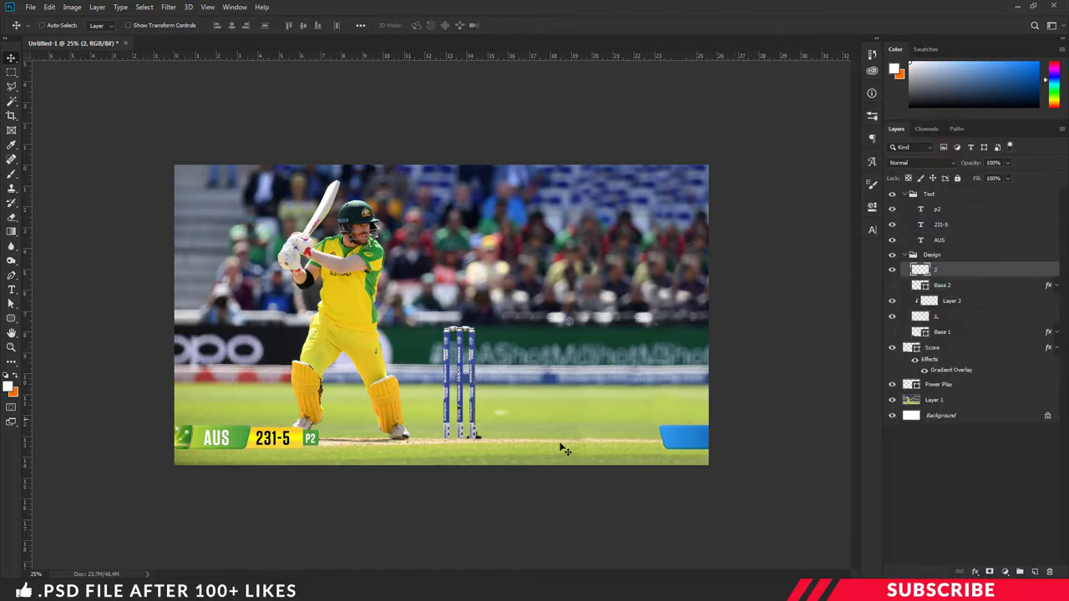
# Step: Open Image 2 from the PTE45 folder, copy its logo into the scoreboard document and close the image file
pyautogui.hotkey('alt', 'Tab')
pyautogui.rightClick(244, 163)
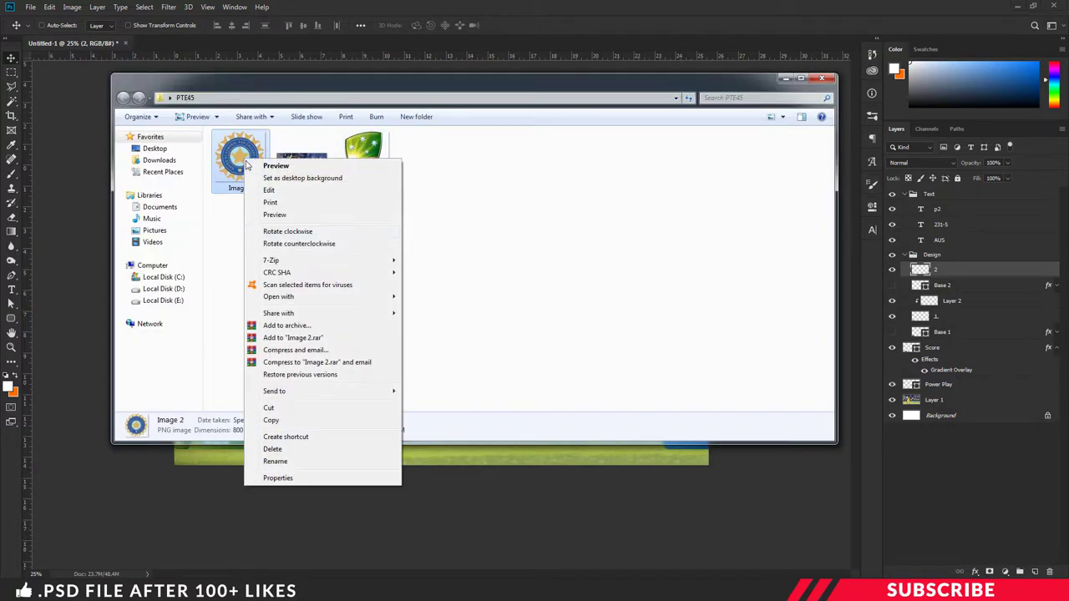
pyautogui.click(347, 71)
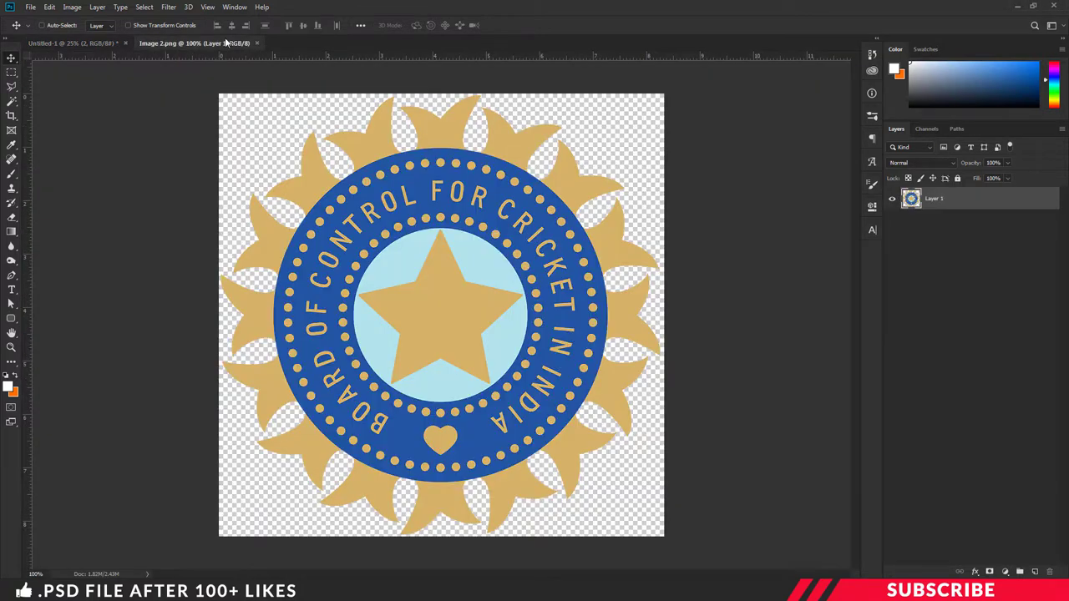
pyautogui.moveTo(196, 43); pyautogui.dragTo(229, 105)
pyautogui.moveTo(370, 232); pyautogui.dragTo(632, 290)
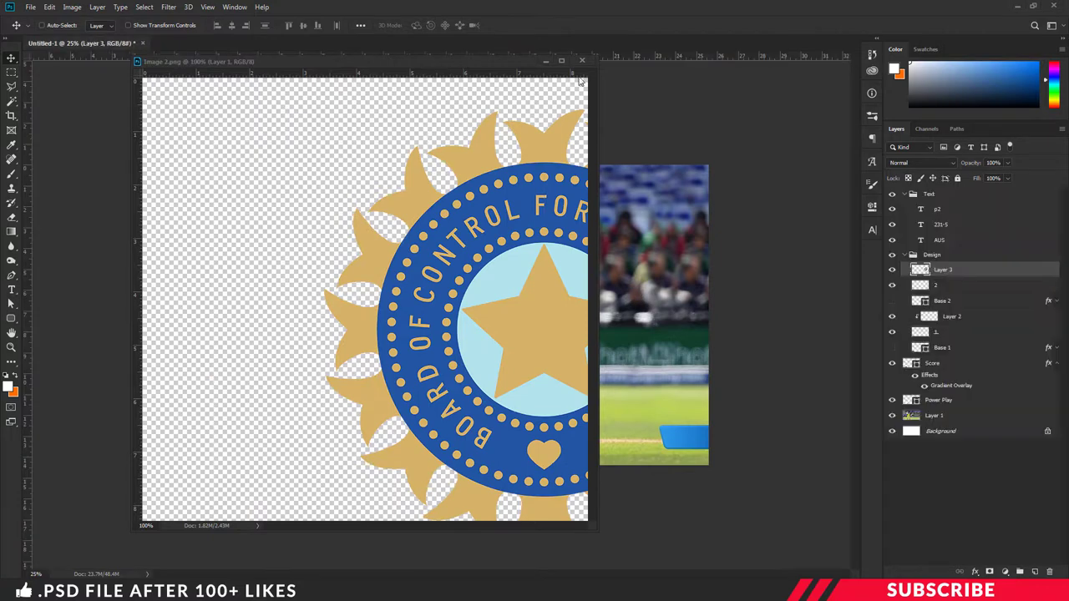
pyautogui.click(582, 61)
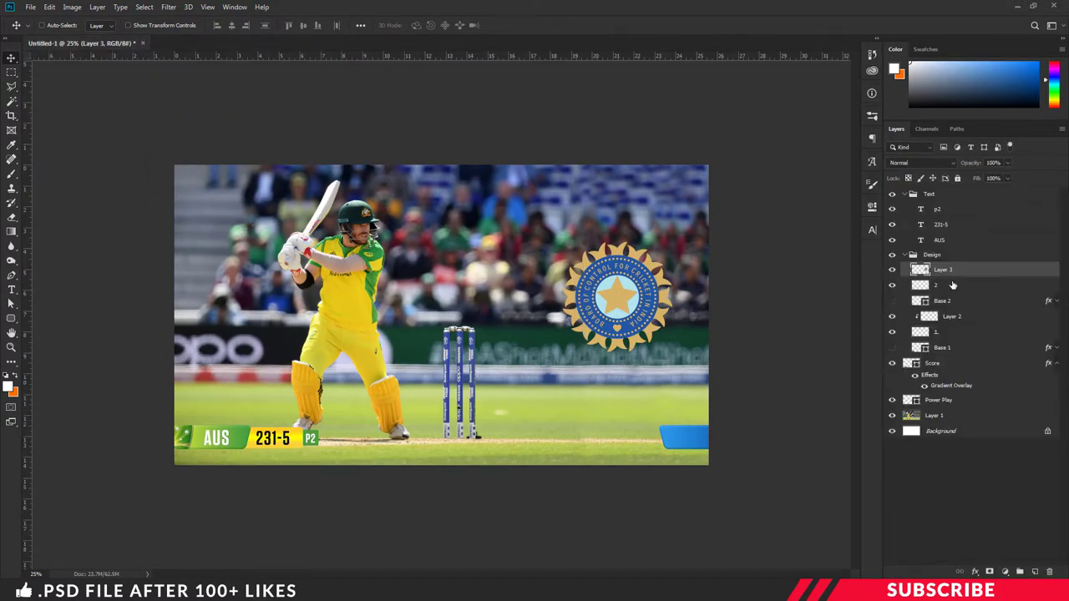
# Step: Clip the logo layer to layer 2 and move the logo over the blue box
pyautogui.rightClick(966, 273)
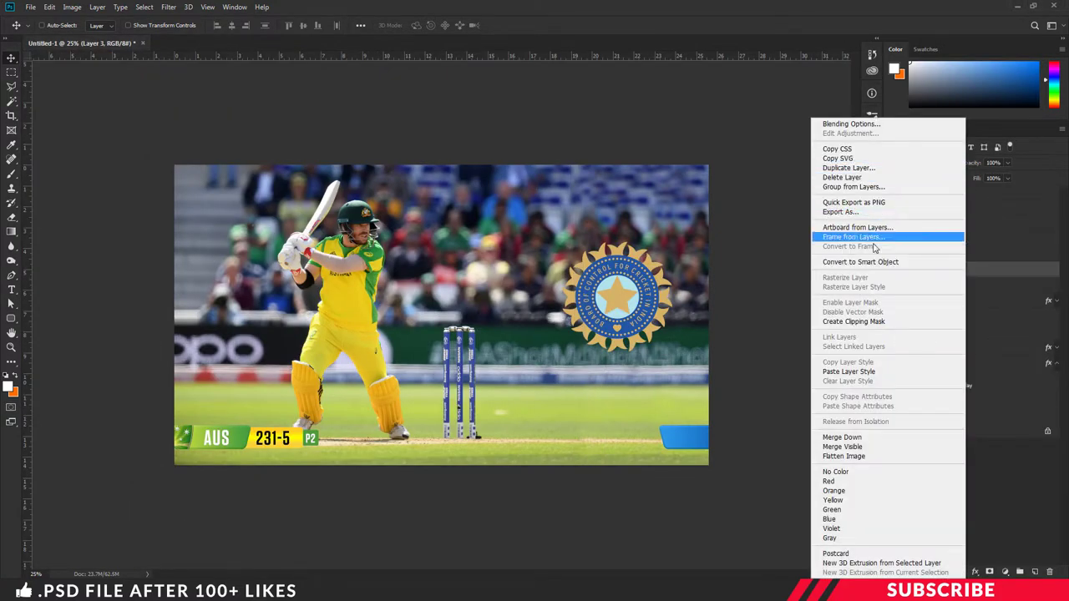
pyautogui.click(850, 322)
pyautogui.moveTo(603, 314); pyautogui.dragTo(718, 434)
# Step: Scale the logo down proportionally with Free Transform and place it at the canvas-edge end of the blue box
pyautogui.hotkey('ctrl', 't')
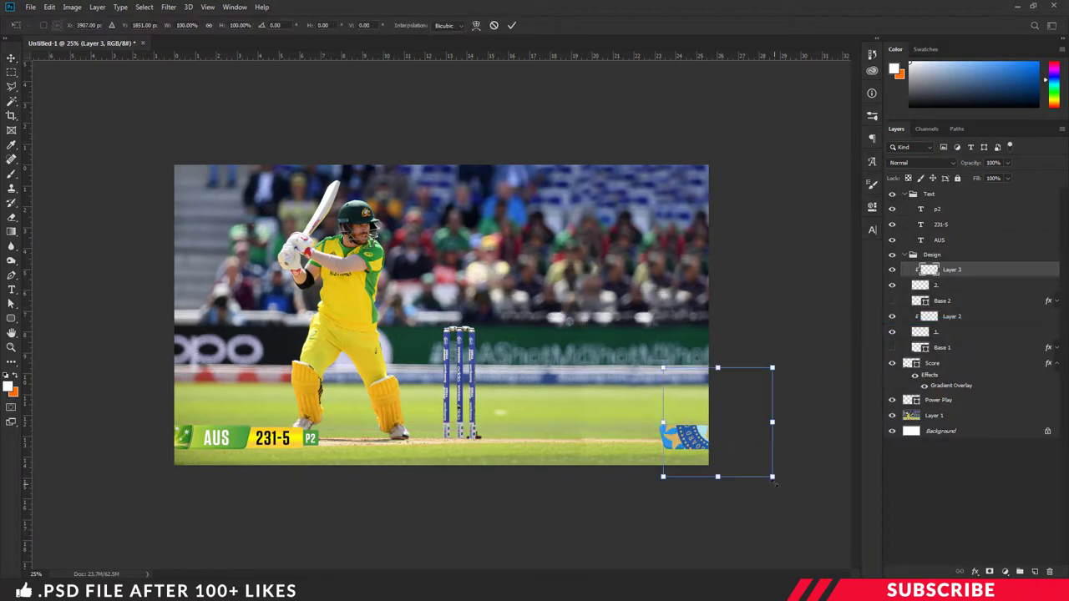
pyautogui.moveTo(771, 470); pyautogui.dragTo(711, 417)
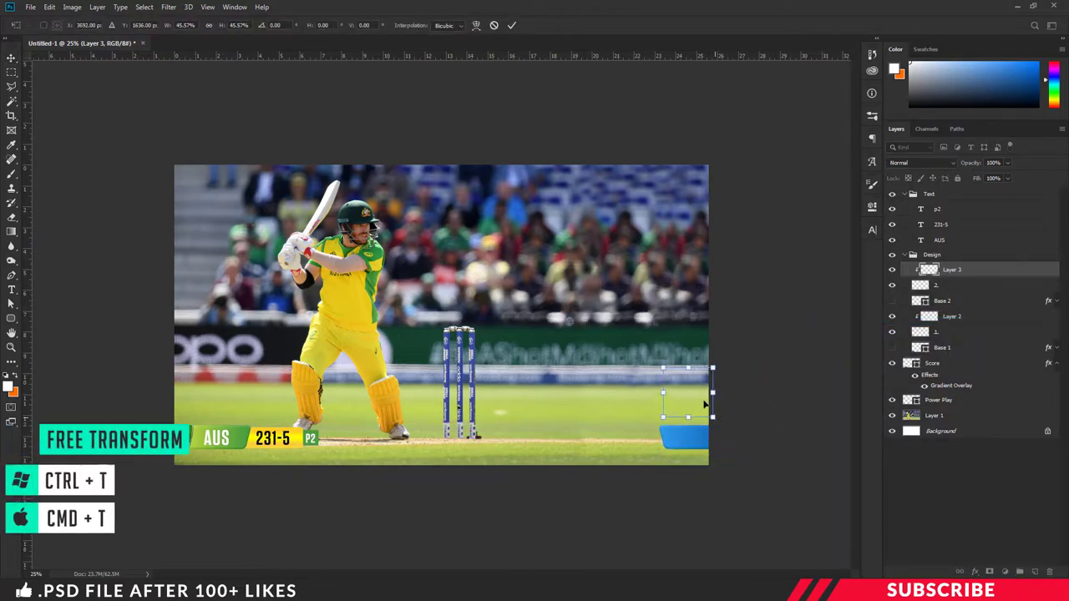
pyautogui.moveTo(691, 382); pyautogui.dragTo(720, 429)
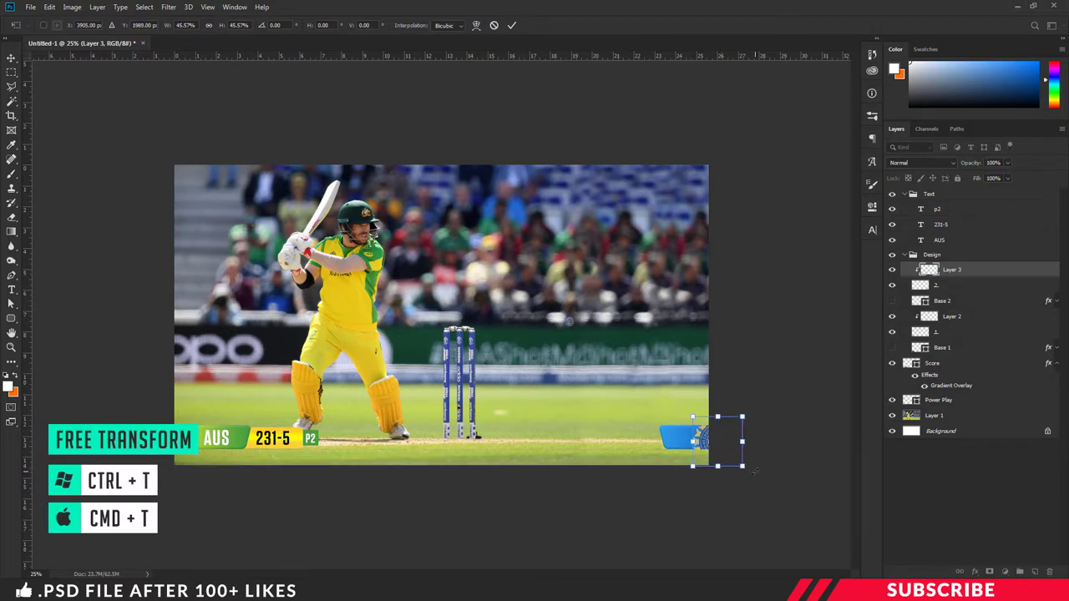
pyautogui.moveTo(754, 472); pyautogui.dragTo(722, 451)
pyautogui.press('Return')
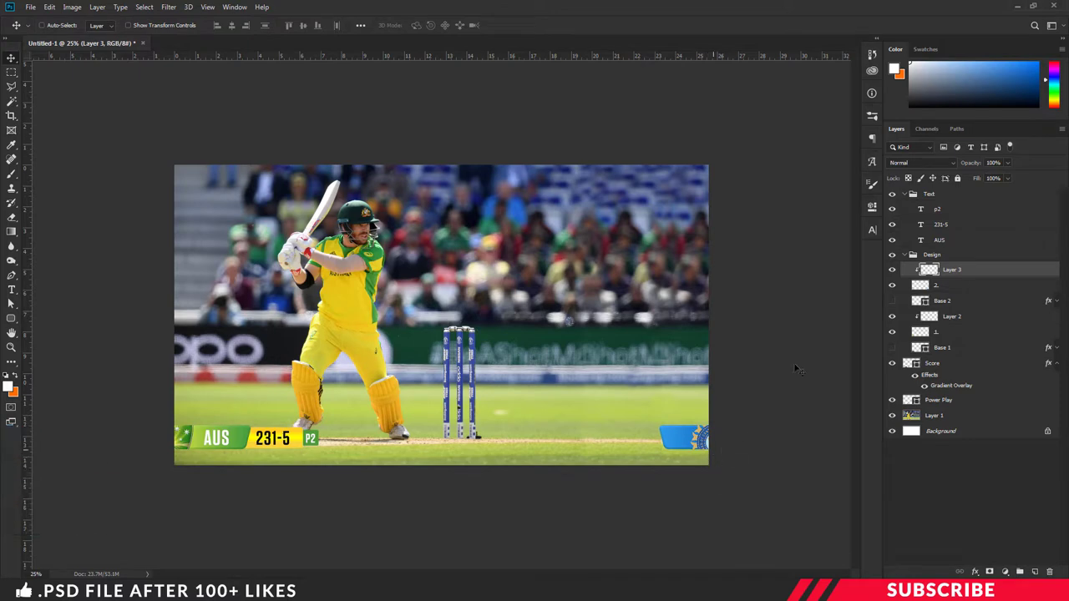
# Step: Set the clipped logo layer's opacity to 80% and collapse the Design and Text groups
pyautogui.click(993, 163)
pyautogui.write('80')
pyautogui.click(906, 255)
pyautogui.click(904, 194)
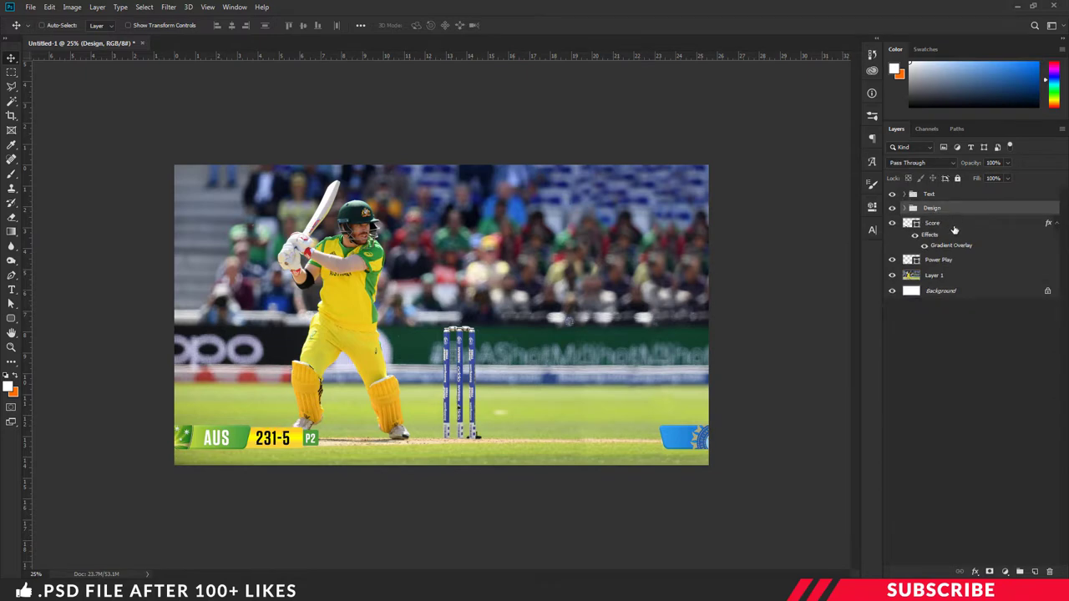
# Step: Add a new layer named "Bar" directly above the Score layer and activate the Rounded Rectangle tool
pyautogui.click(952, 225)
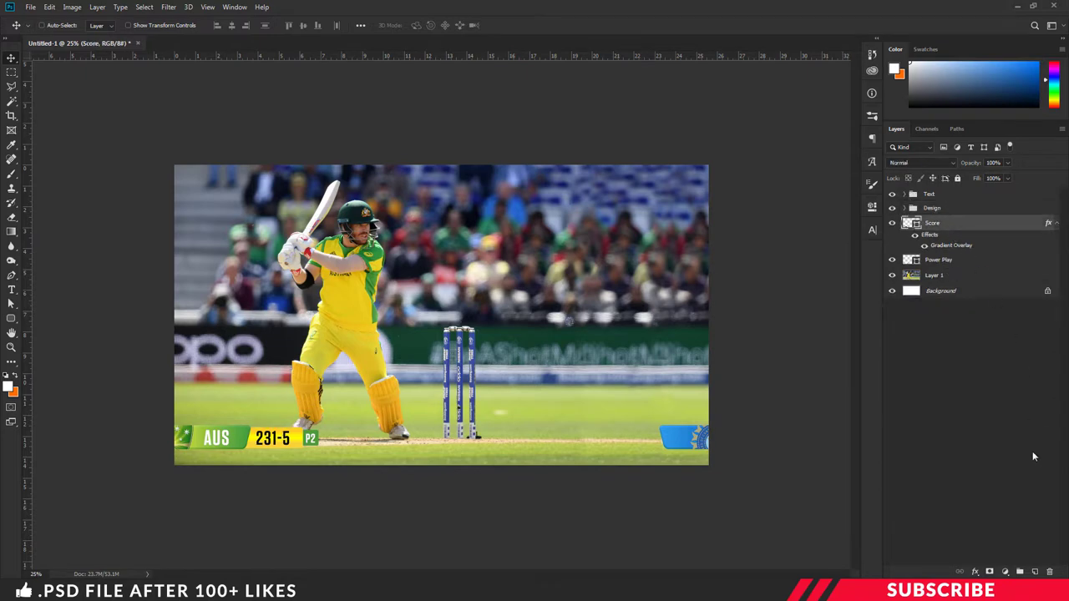
pyautogui.click(1035, 572)
pyautogui.doubleClick(935, 222)
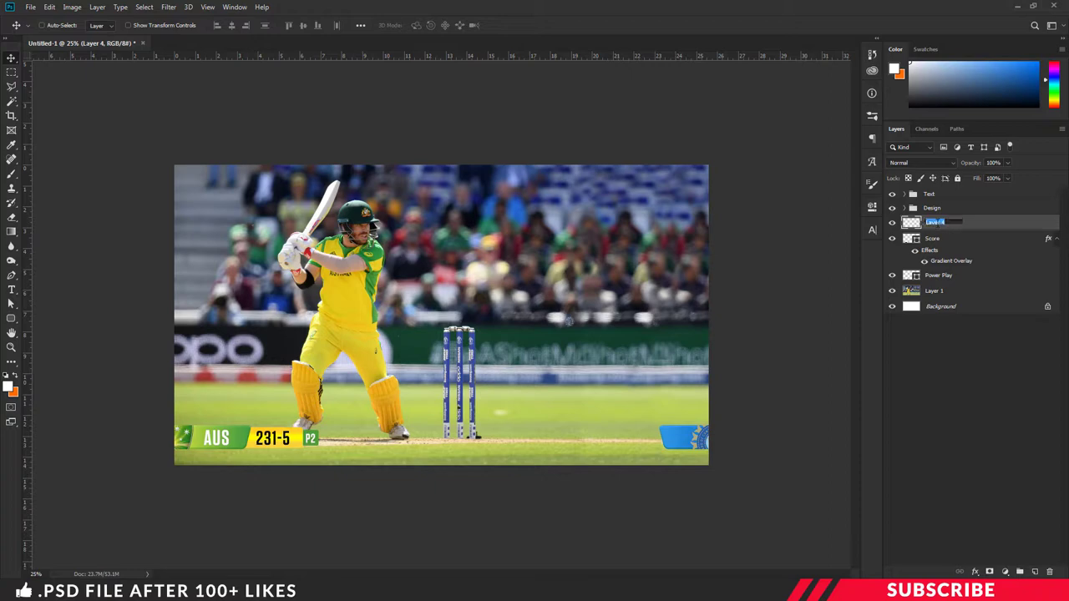
pyautogui.write('Bat')
pyautogui.press('Return')
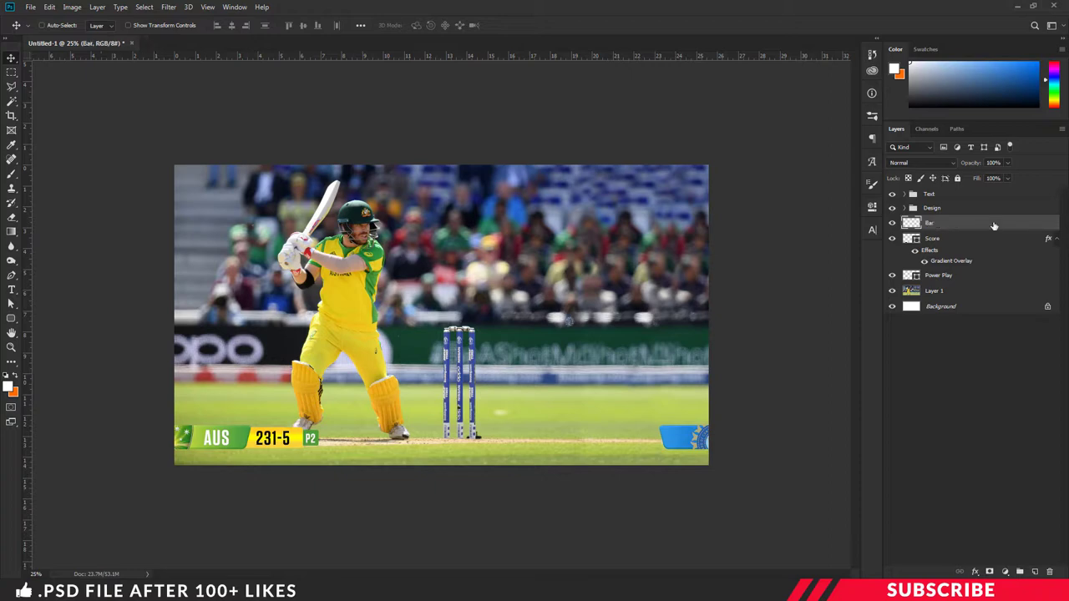
pyautogui.press('u')
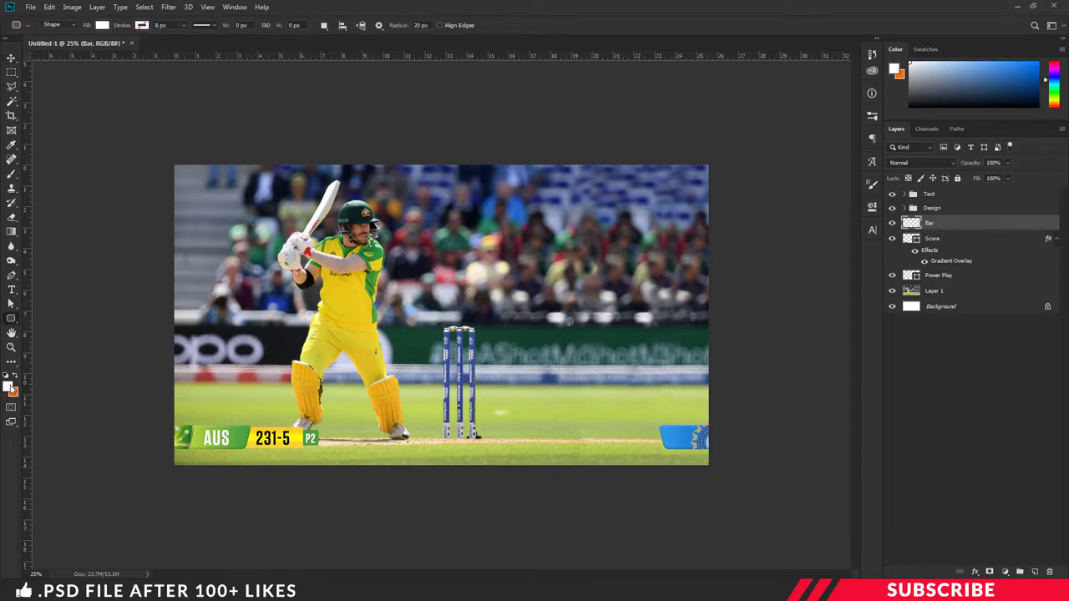
# Step: Set the foreground color to white (ffffff) and choose the Rounded Rectangle tool
pyautogui.click(12, 389)
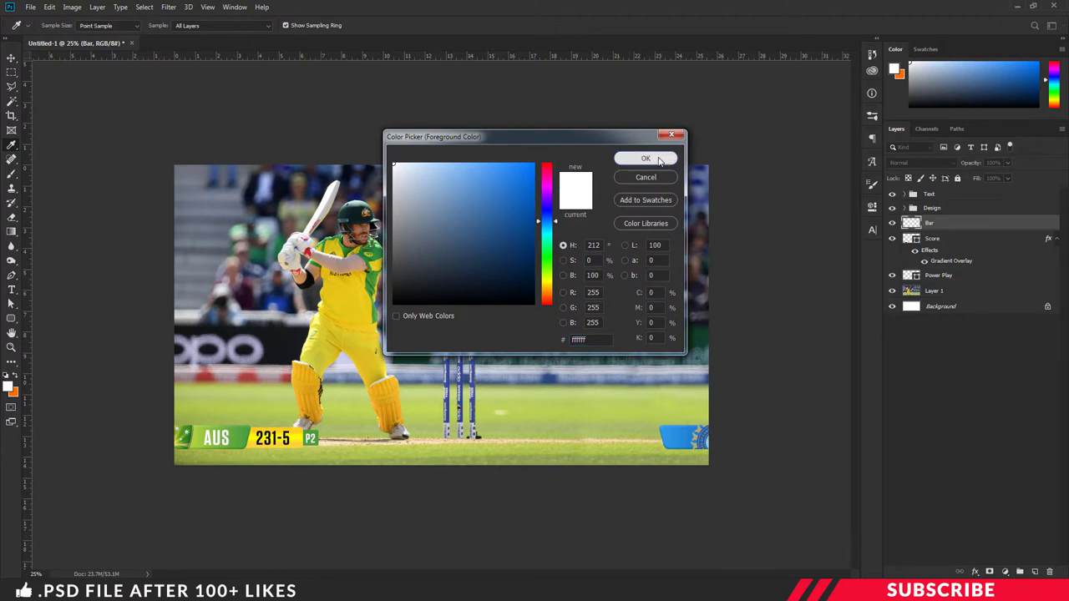
pyautogui.click(645, 159)
pyautogui.rightClick(13, 322)
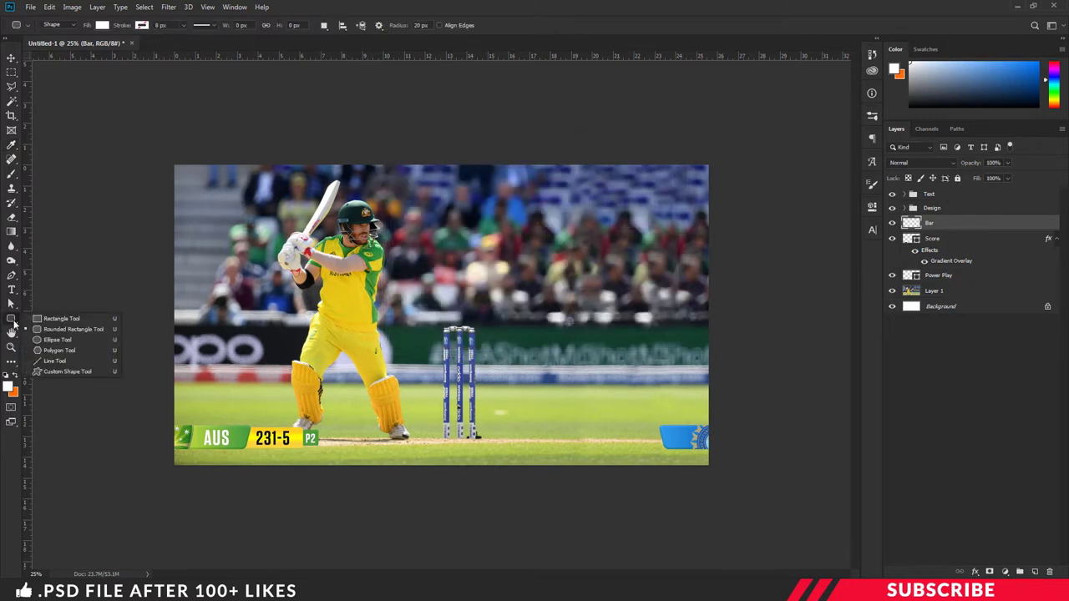
pyautogui.click(66, 331)
# Step: Create a white rounded rectangle of 2510 x 157 px with 20 px radii at all four corners on the Bar layer
pyautogui.click(413, 219)
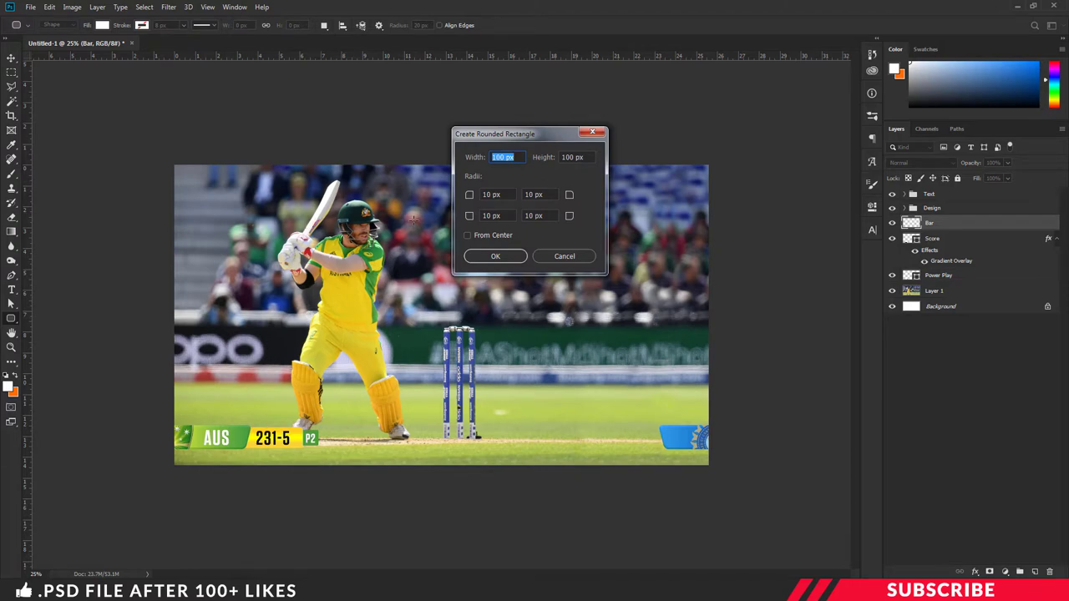
pyautogui.write('2510')
pyautogui.press('Tab')
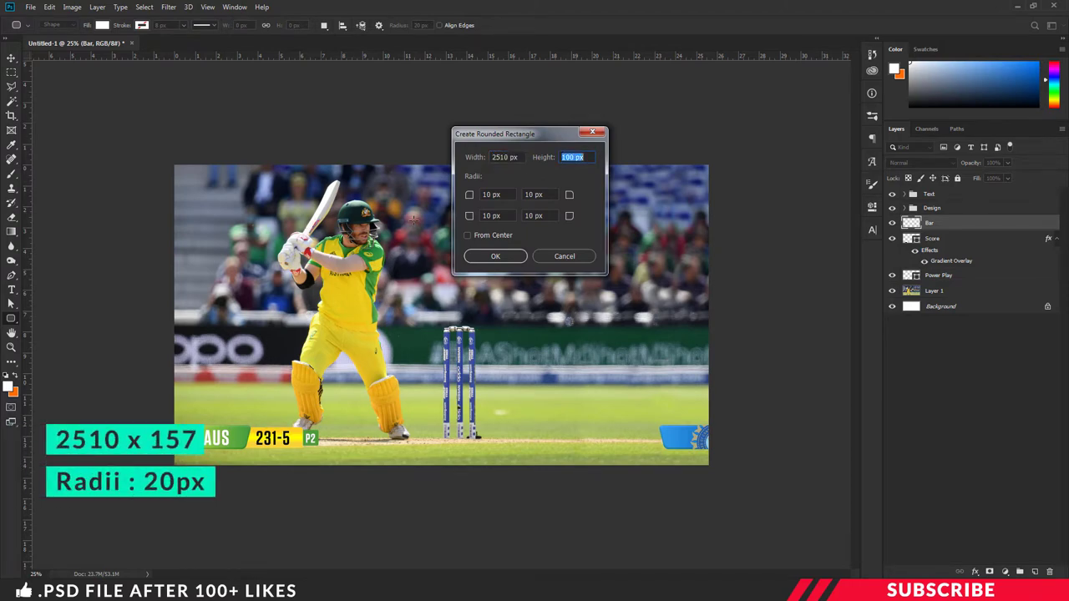
pyautogui.write('157')
pyautogui.press('Tab')
pyautogui.write('20')
pyautogui.press('Tab')
pyautogui.write('20')
pyautogui.press('Tab')
pyautogui.write('20')
pyautogui.press('Tab')
pyautogui.write('2')
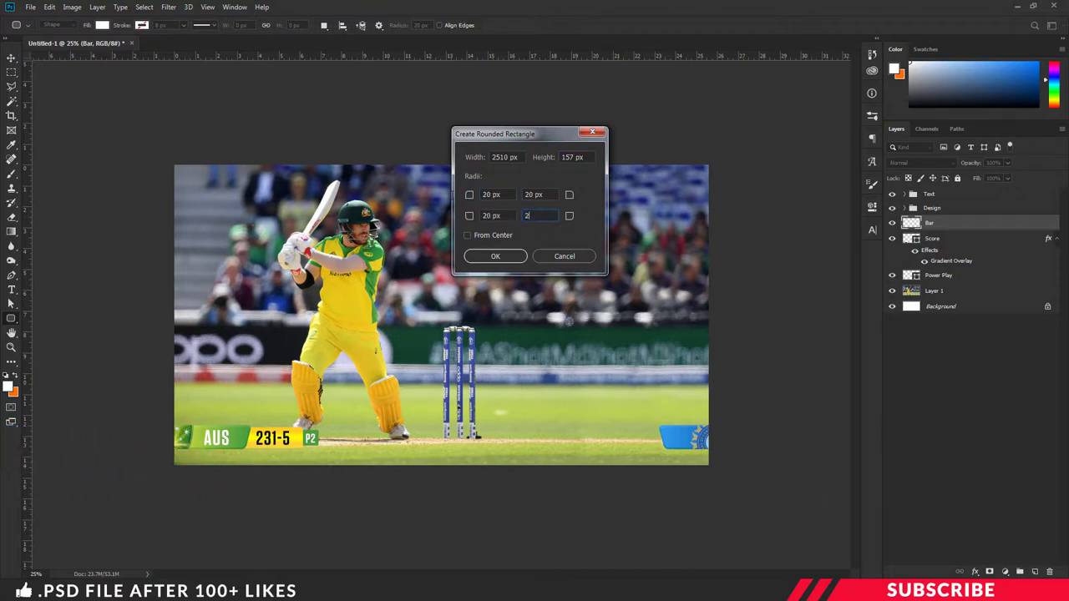
pyautogui.click(495, 255)
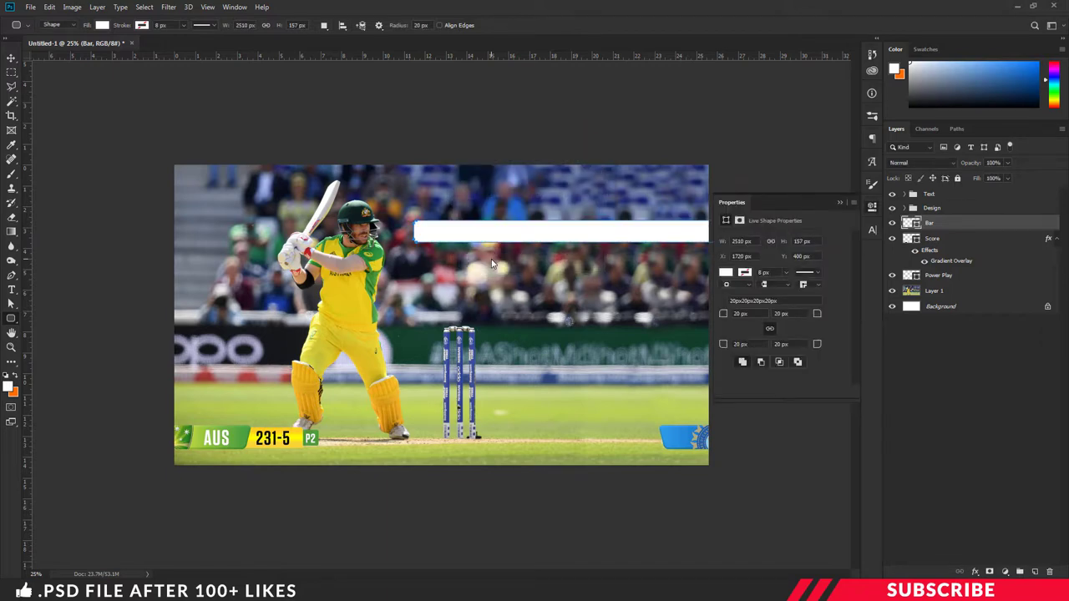
pyautogui.click(873, 207)
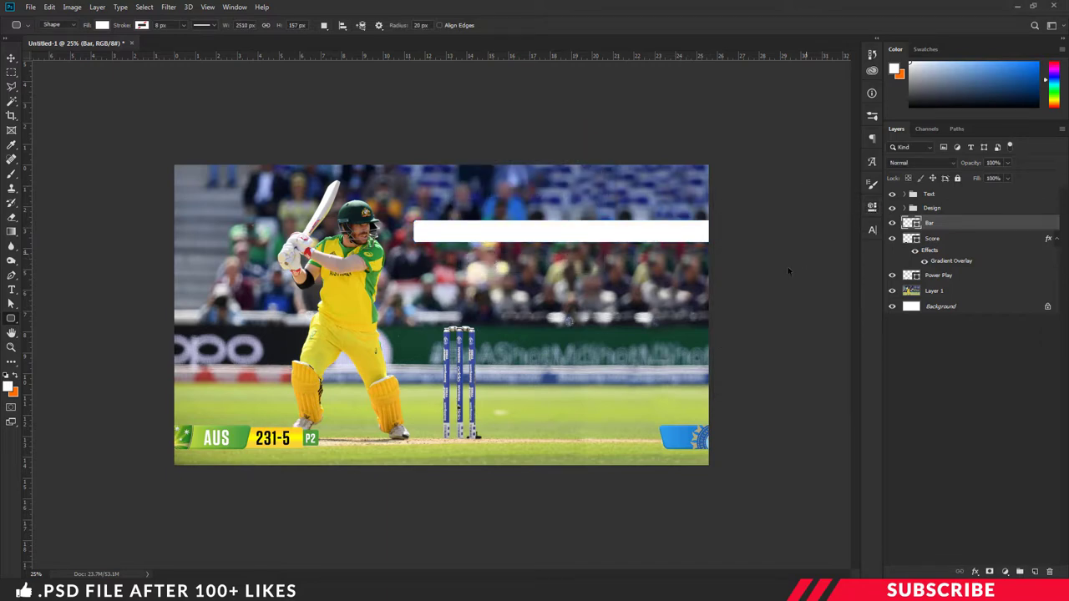
# Step: Move the white bar down into the scoreboard row between the P2 box and the blue box, leaving a small gap beside P2
pyautogui.hotkey('ctrl', '+')
pyautogui.press('v')
pyautogui.moveTo(716, 209); pyautogui.dragTo(589, 485)
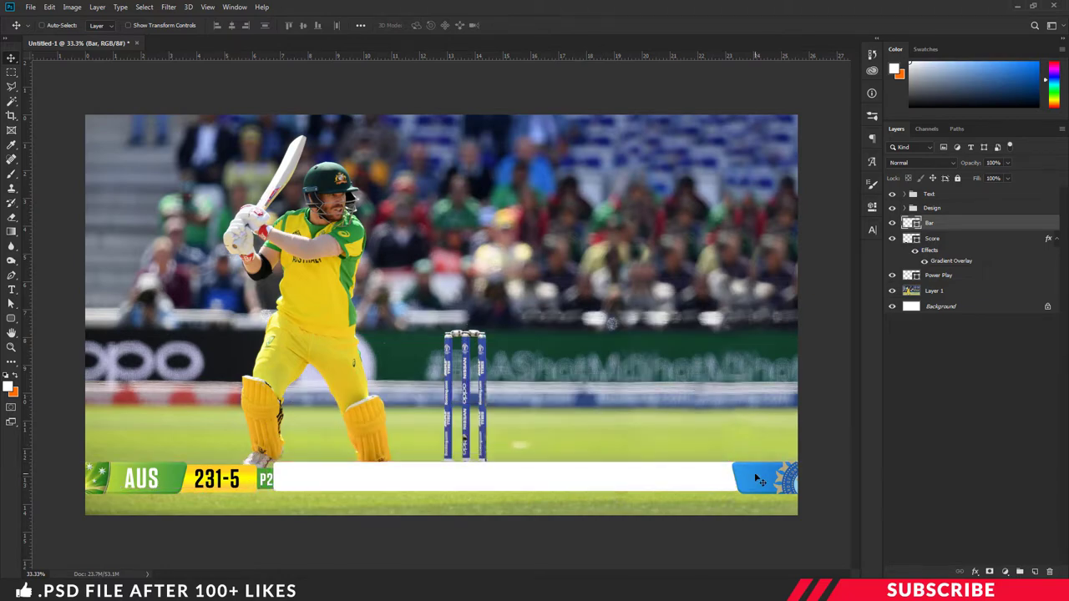
pyautogui.hotkey('ctrl', '+')
pyautogui.scroll(-1, 589, 479)
pyautogui.hotkey('ctrl', '+')
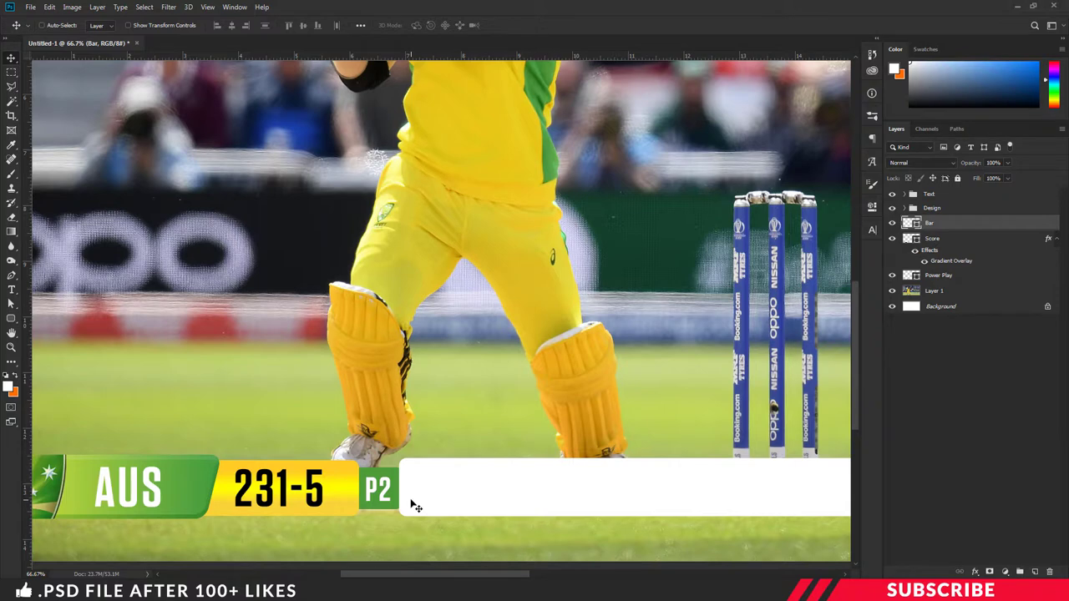
pyautogui.moveTo(415, 506); pyautogui.dragTo(441, 497)
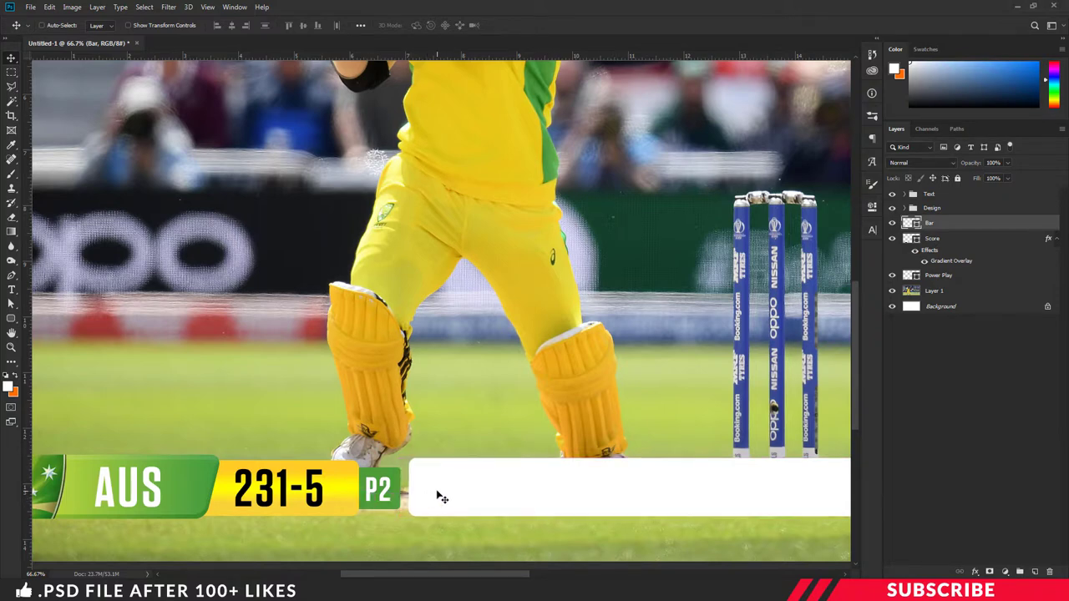
pyautogui.hotkey('ctrl', '-')
pyautogui.hotkey('ctrl', '-')
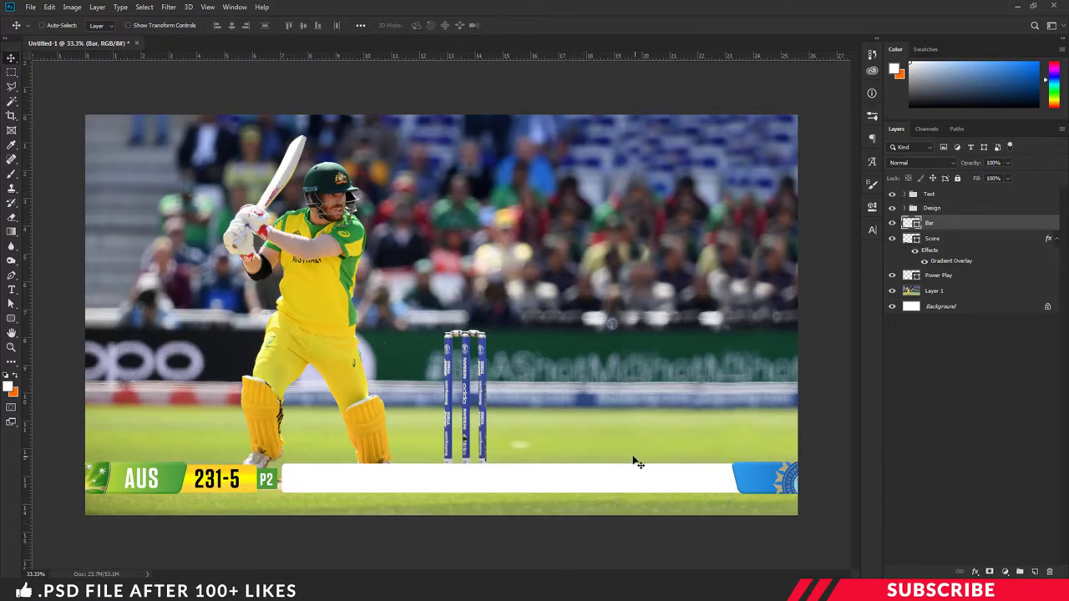
# Step: Open the layer style Blending Options for the Bar layer
pyautogui.rightClick(947, 224)
pyautogui.click(828, 124)
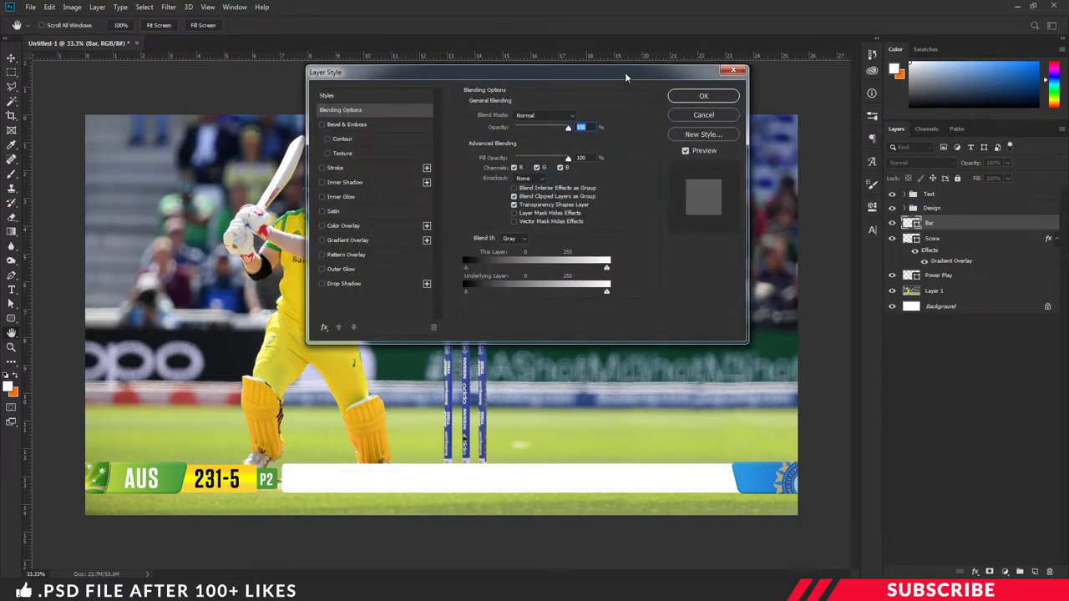